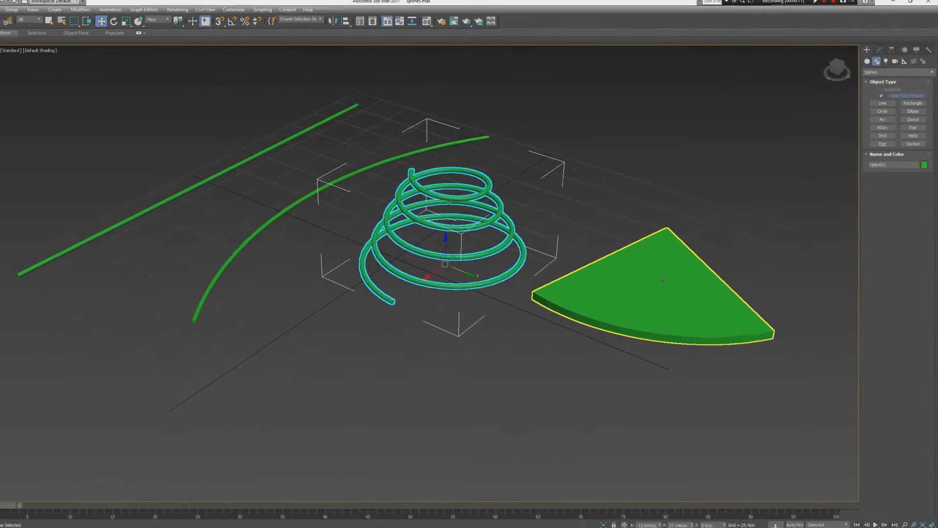
Select the arc curve, helix and pie slice together and move them toward the front, away from the line.
{"action": "left_click", "coordinate": [663, 281]}
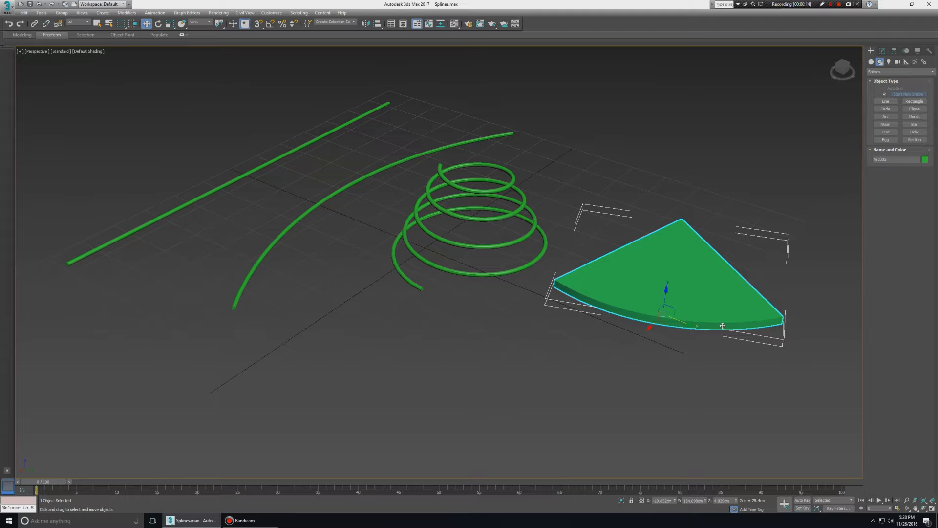
{"action": "middle_click_drag", "start_coordinate": [465, 226], "coordinate": [524, 259]}
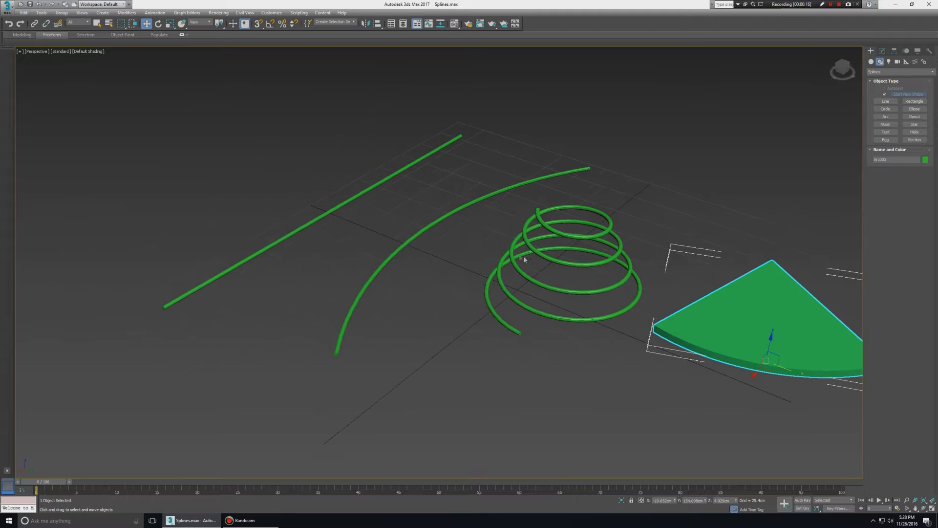
{"action": "left_click_drag", "start_coordinate": [567, 282], "coordinate": [800, 401]}
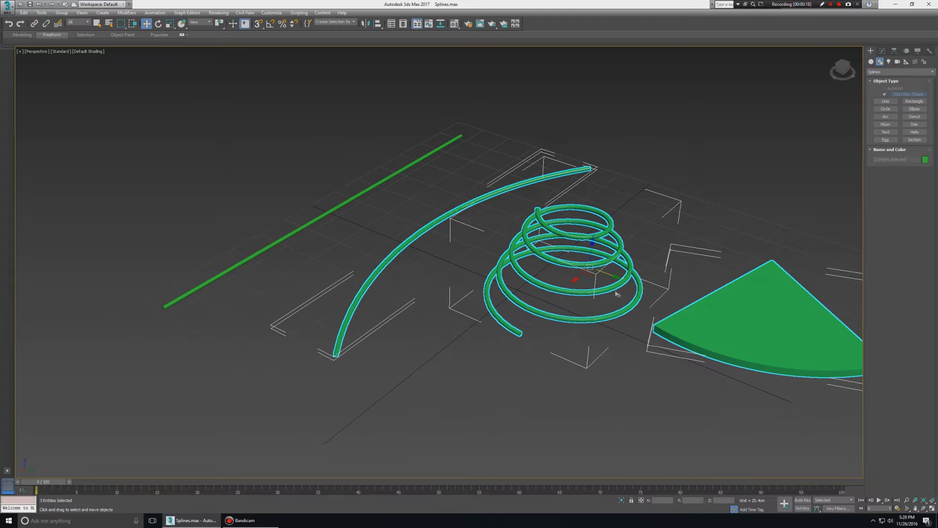
{"action": "left_click_drag", "start_coordinate": [610, 273], "coordinate": [532, 279]}
Select the arc curve, helix and pie slice in Perspective and hide them with Hide Selection.
{"action": "left_click", "coordinate": [494, 263]}
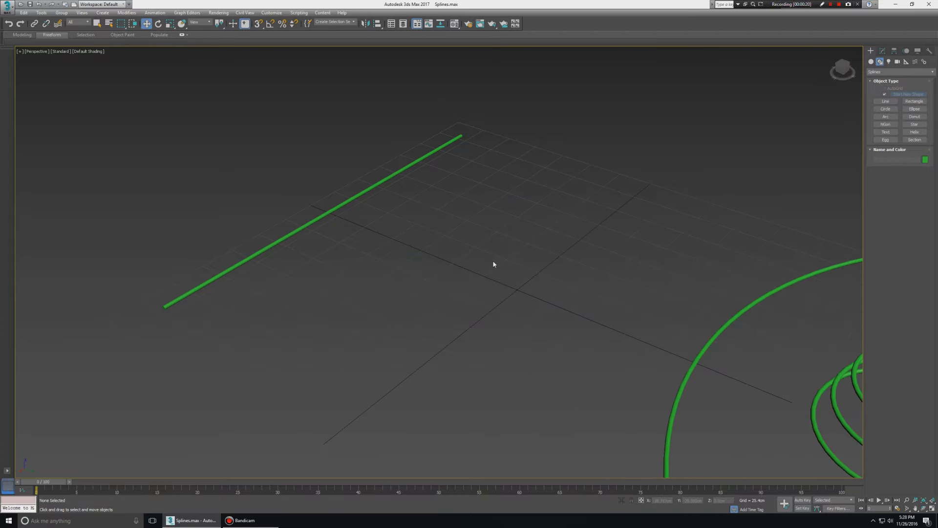
{"action": "key", "text": "alt+w"}
{"action": "left_click", "coordinate": [524, 148]}
{"action": "key", "text": "alt+w"}
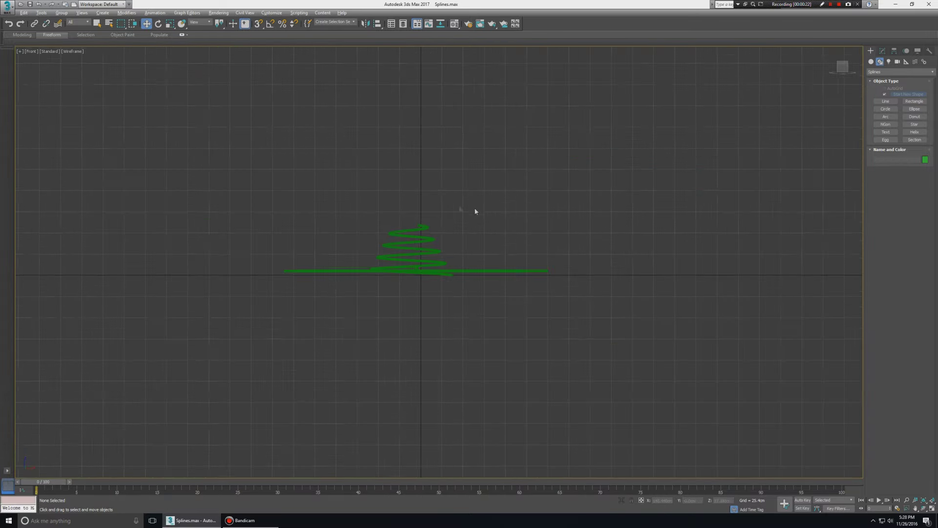
{"action": "key", "text": "alt+w"}
{"action": "left_click", "coordinate": [605, 358]}
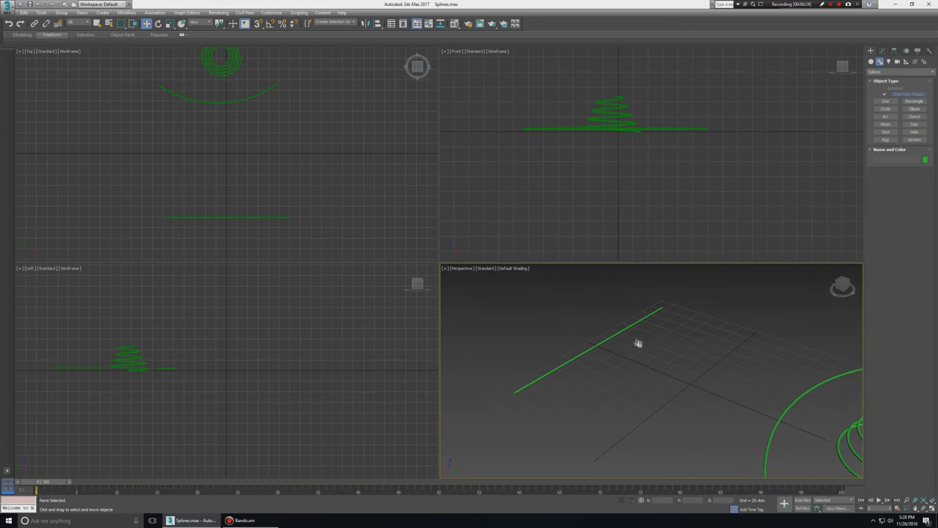
{"action": "scroll", "coordinate": [592, 336], "scroll_direction": "down", "scroll_amount": 3}
{"action": "scroll", "coordinate": [635, 362], "scroll_direction": "up", "scroll_amount": 3}
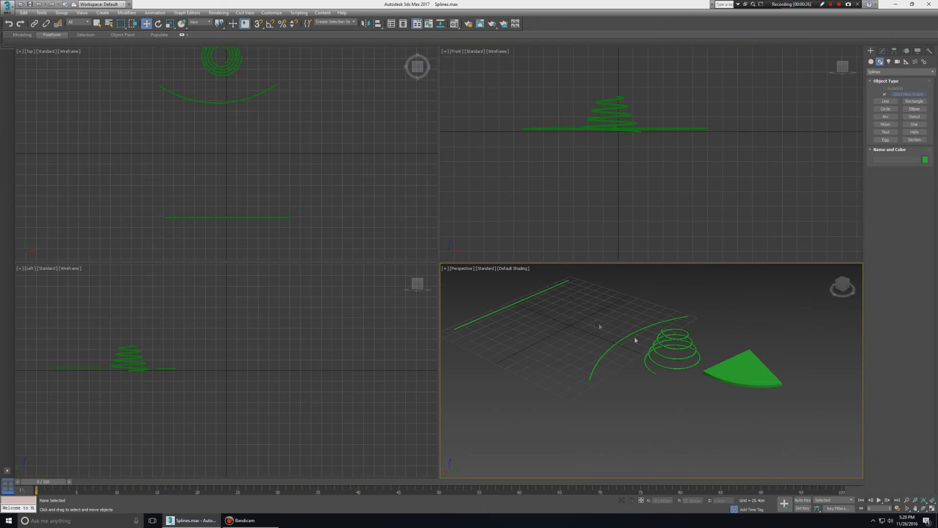
{"action": "left_click_drag", "start_coordinate": [599, 323], "coordinate": [707, 374]}
{"action": "right_click", "coordinate": [714, 372]}
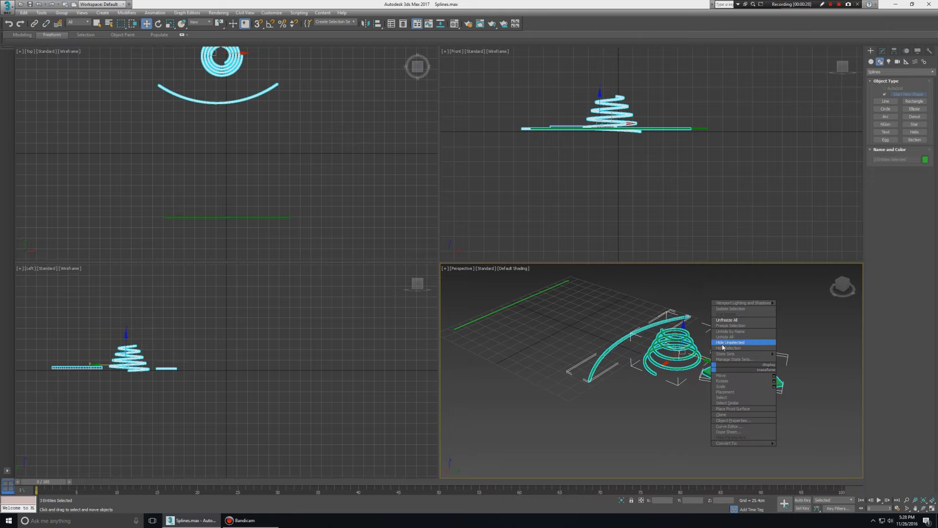
{"action": "left_click", "coordinate": [719, 345]}
Maximize the Front view, select the straight line and open its Modify panel settings.
{"action": "left_click", "coordinate": [610, 187]}
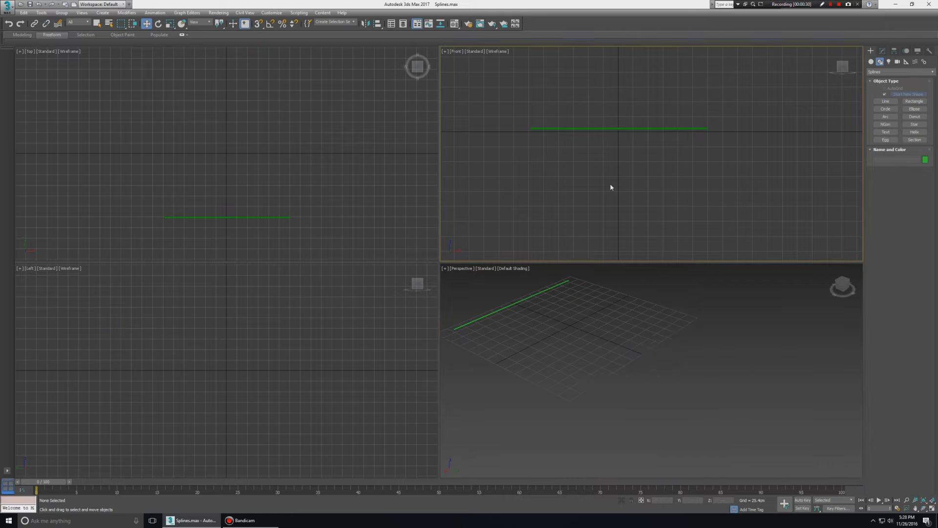
{"action": "key", "text": "alt+w"}
{"action": "middle_click_drag", "start_coordinate": [434, 191], "coordinate": [509, 249]}
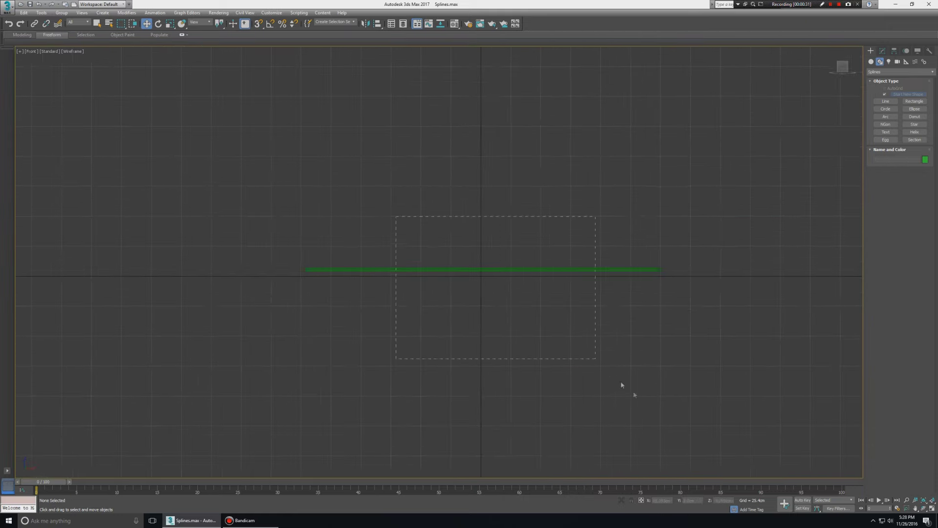
{"action": "left_click_drag", "start_coordinate": [622, 385], "coordinate": [623, 384]}
{"action": "left_click", "coordinate": [883, 51]}
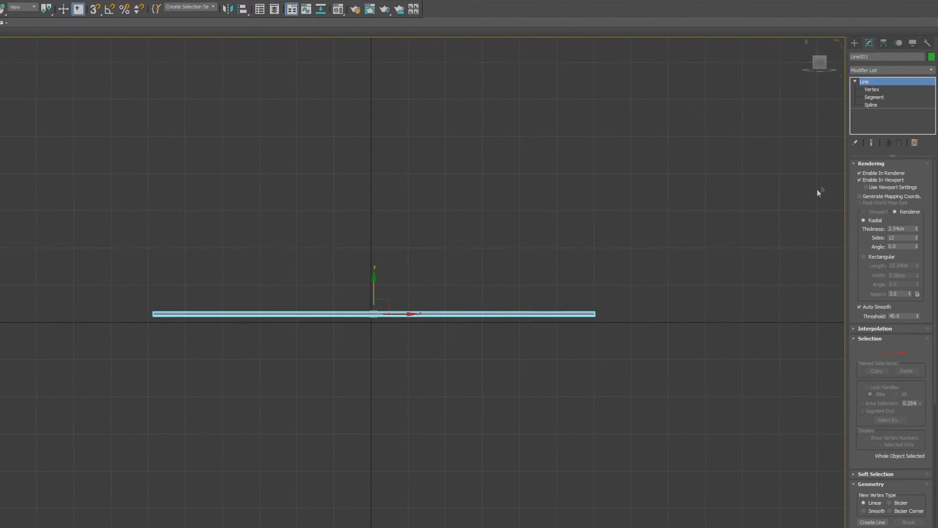
{"action": "left_click", "coordinate": [875, 90]}
{"action": "left_click", "coordinate": [873, 105]}
{"action": "left_click", "coordinate": [874, 97]}
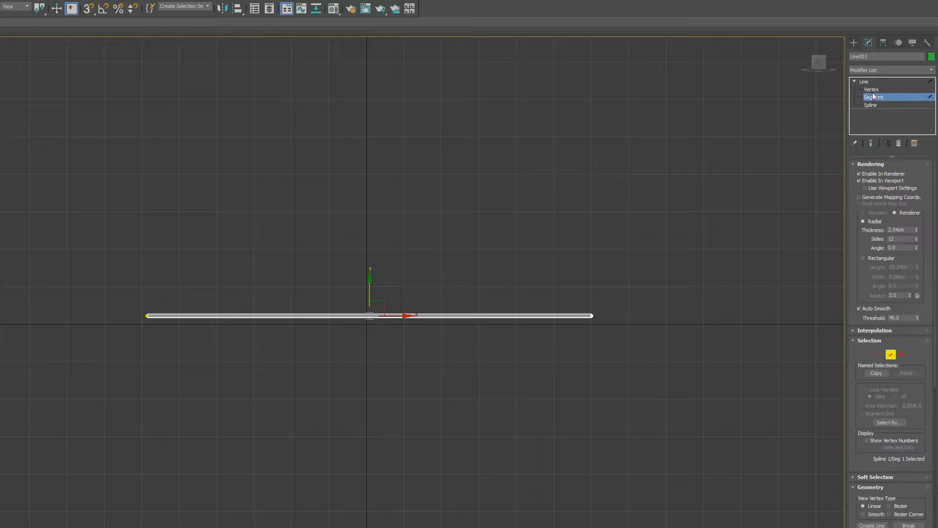
{"action": "left_click", "coordinate": [872, 90]}
{"action": "left_click", "coordinate": [880, 98]}
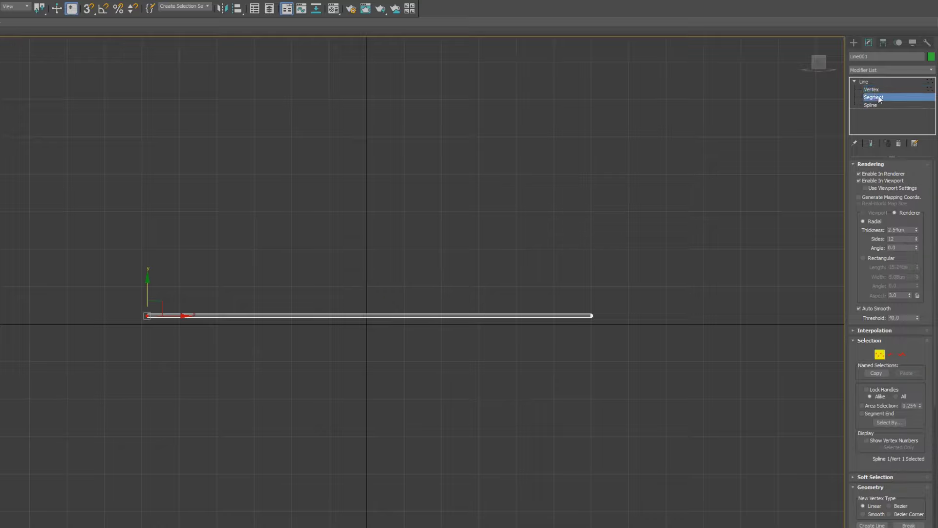
{"action": "left_click", "coordinate": [874, 105]}
{"action": "left_click", "coordinate": [877, 91]}
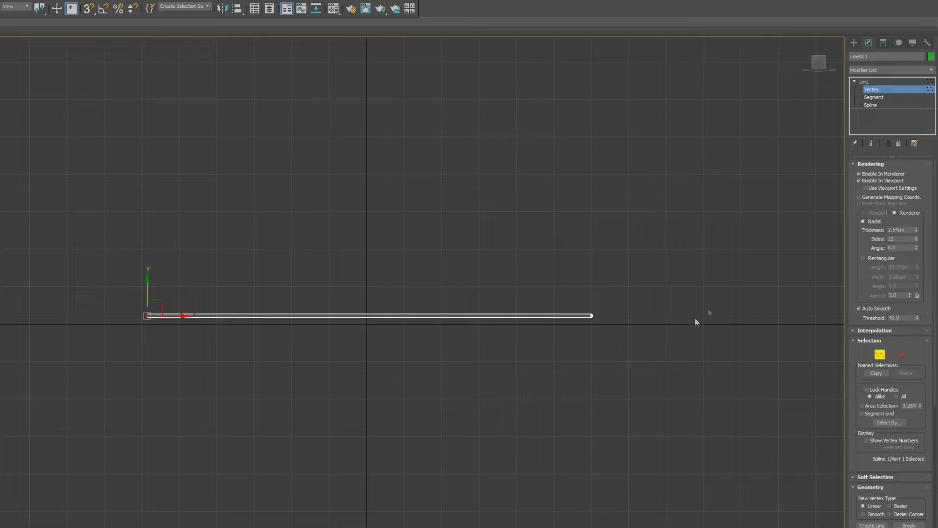
{"action": "left_click", "coordinate": [873, 81]}
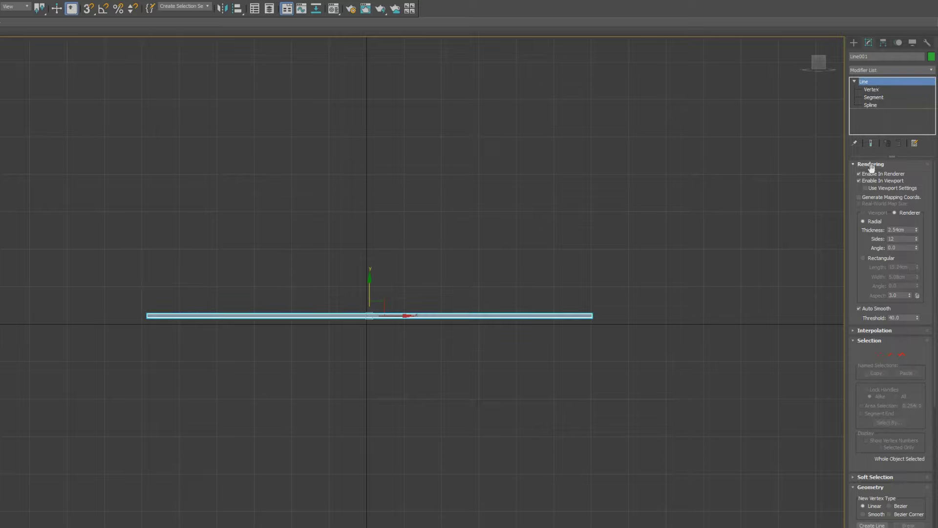
Enable the line in renders and viewport, then frame it in a maximized Perspective view.
{"action": "left_click", "coordinate": [864, 180]}
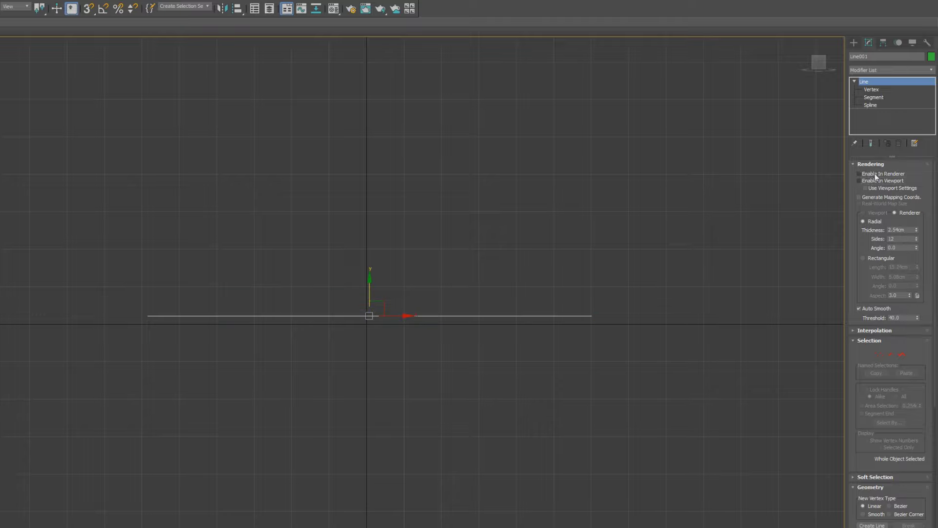
{"action": "left_click", "coordinate": [875, 174]}
{"action": "left_click", "coordinate": [863, 180]}
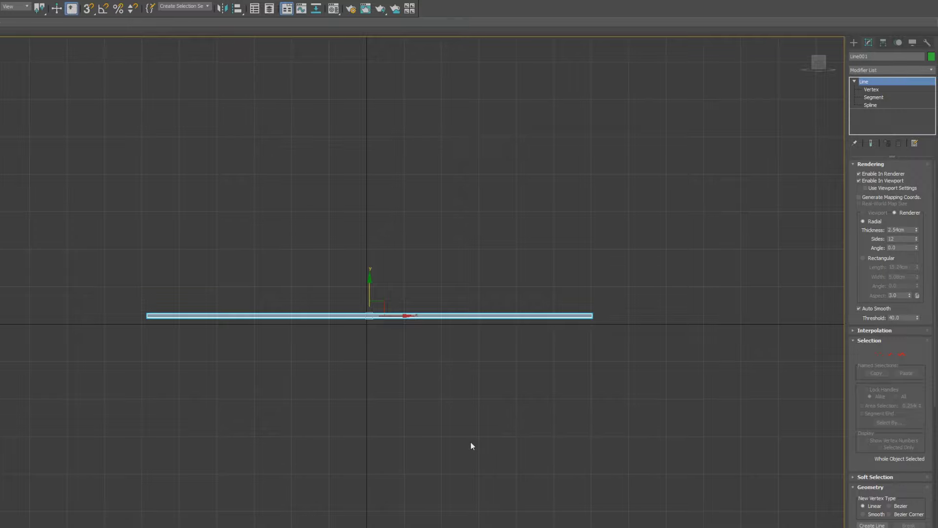
{"action": "key", "text": "alt+w"}
{"action": "key", "text": "alt+w"}
{"action": "middle_click_drag", "start_coordinate": [495, 460], "coordinate": [497, 403]}
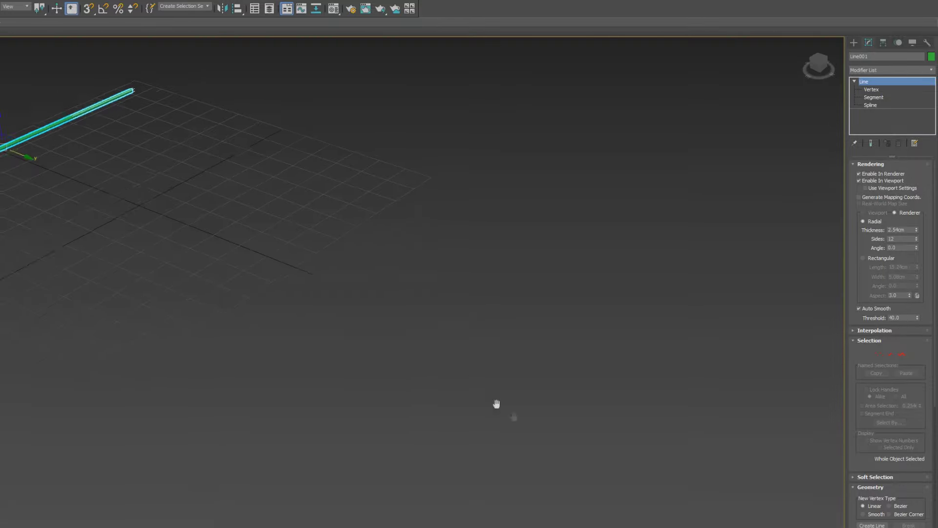
{"action": "key", "text": "z"}
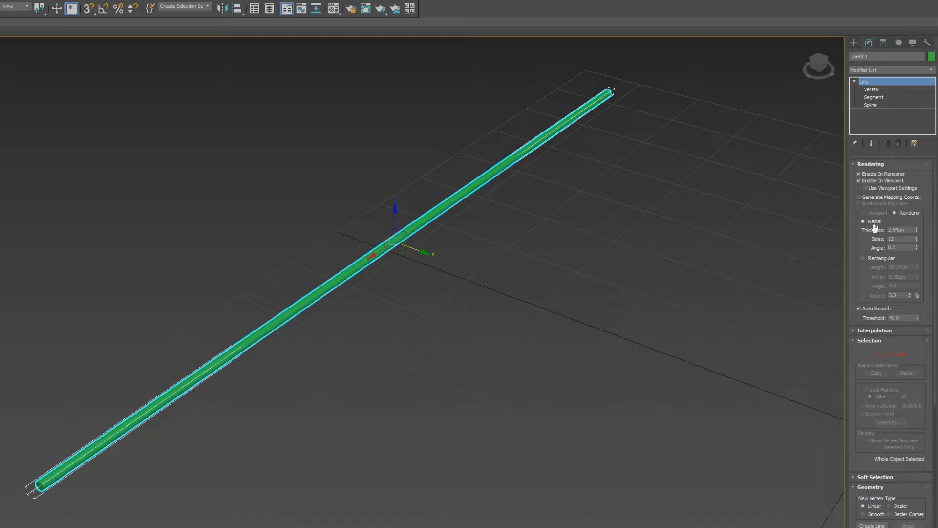
Give the line a Rectangular cross-section with Length 16.459cm and Width 6.045cm.
{"action": "left_click", "coordinate": [863, 258]}
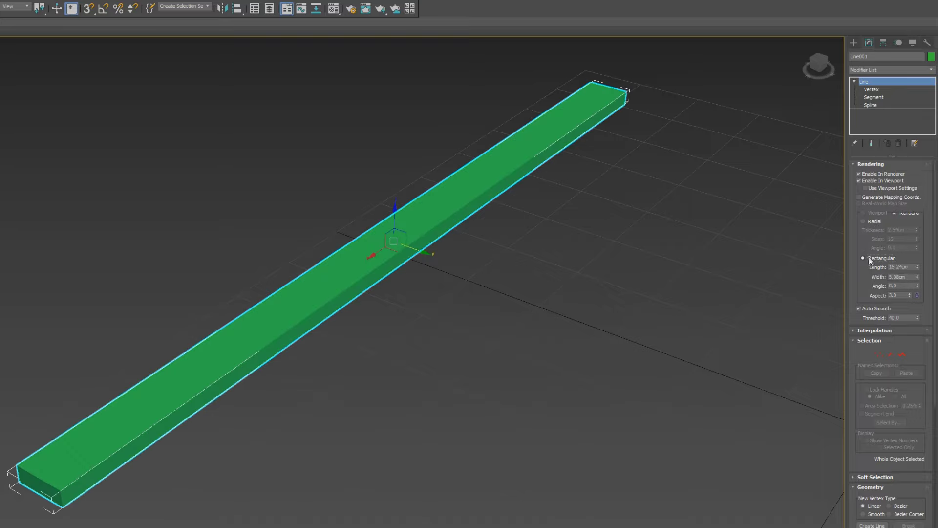
{"action": "left_click", "coordinate": [873, 221]}
{"action": "left_click", "coordinate": [864, 256]}
{"action": "left_click", "coordinate": [870, 223]}
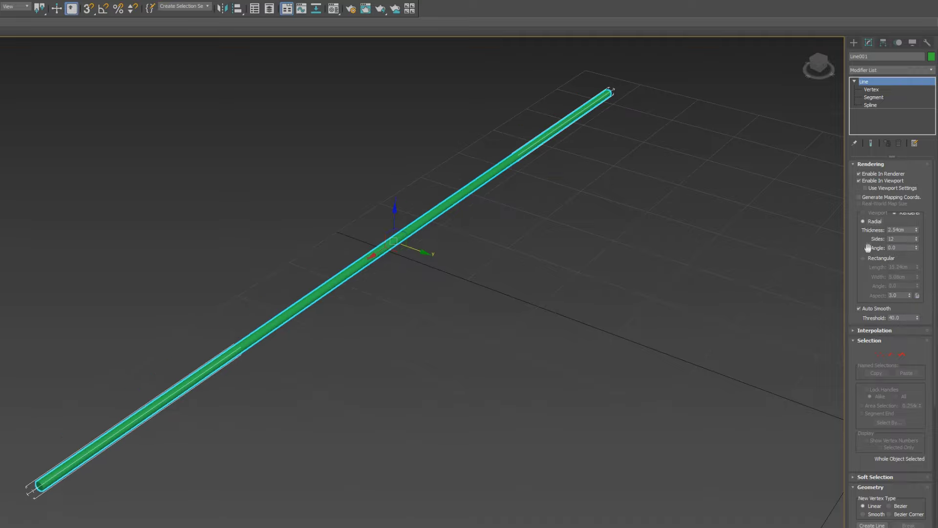
{"action": "left_click", "coordinate": [869, 257]}
{"action": "middle_click_drag", "start_coordinate": [777, 308], "coordinate": [682, 300]}
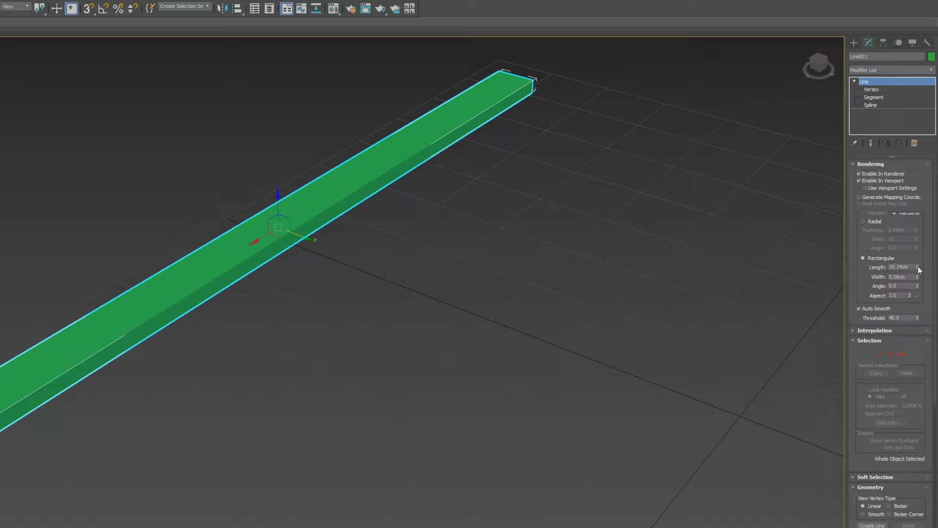
{"action": "left_click_drag", "start_coordinate": [919, 268], "coordinate": [918, 290]}
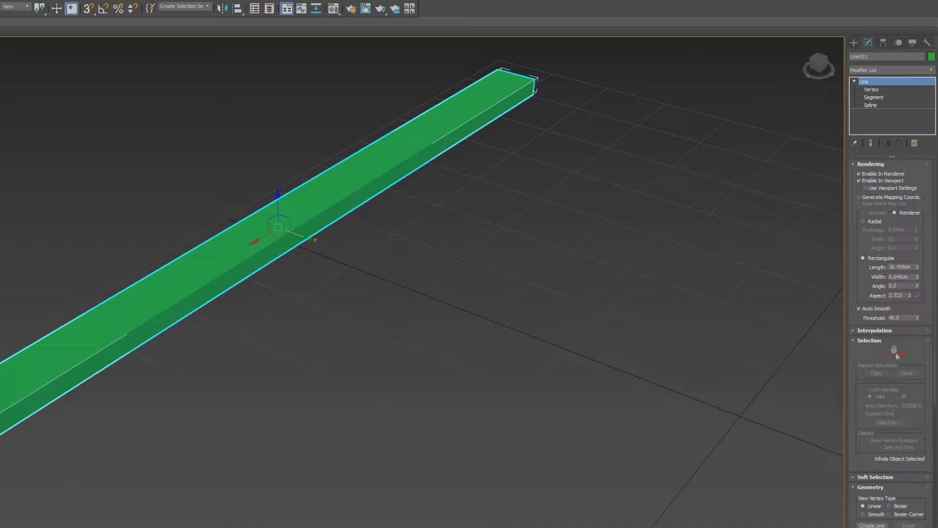
Select the line's far end vertex and turn off Enable In Viewport thickness.
{"action": "scroll", "coordinate": [893, 352], "scroll_direction": "down", "scroll_amount": 5}
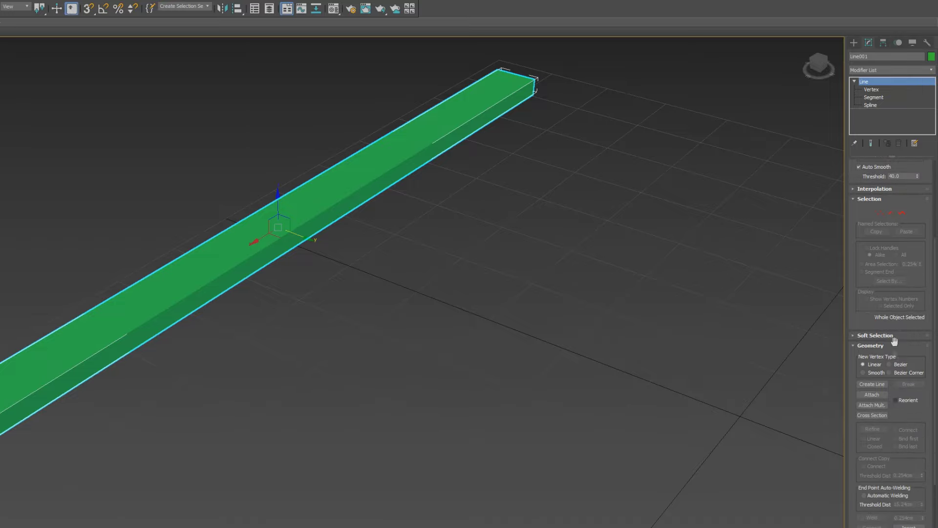
{"action": "left_click", "coordinate": [872, 90]}
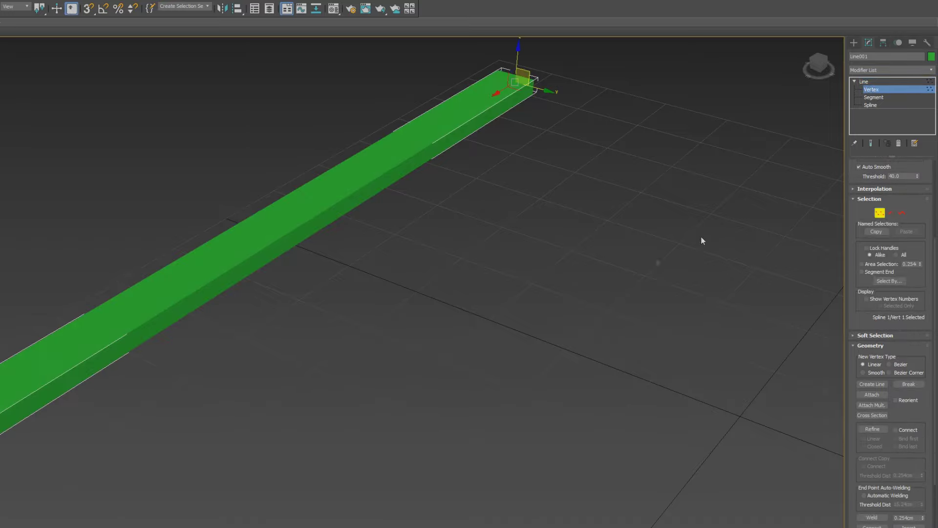
{"action": "scroll", "coordinate": [429, 289], "scroll_direction": "up", "scroll_amount": 2}
{"action": "scroll", "coordinate": [897, 240], "scroll_direction": "up", "scroll_amount": 3}
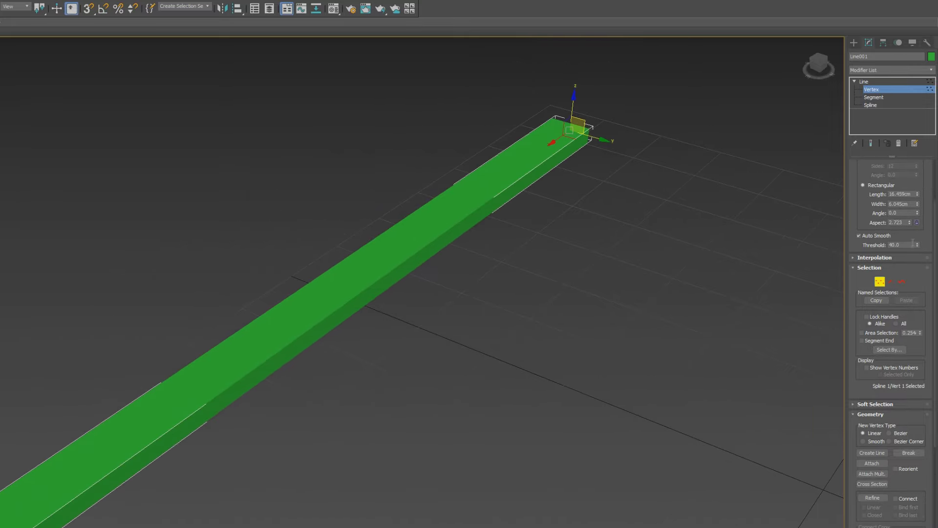
{"action": "scroll", "coordinate": [897, 240], "scroll_direction": "up", "scroll_amount": 1}
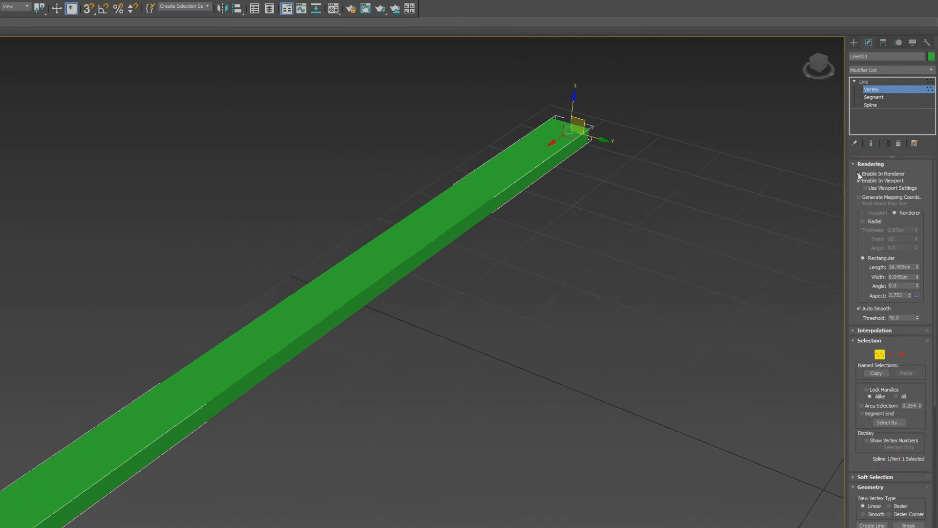
{"action": "left_click", "coordinate": [859, 180]}
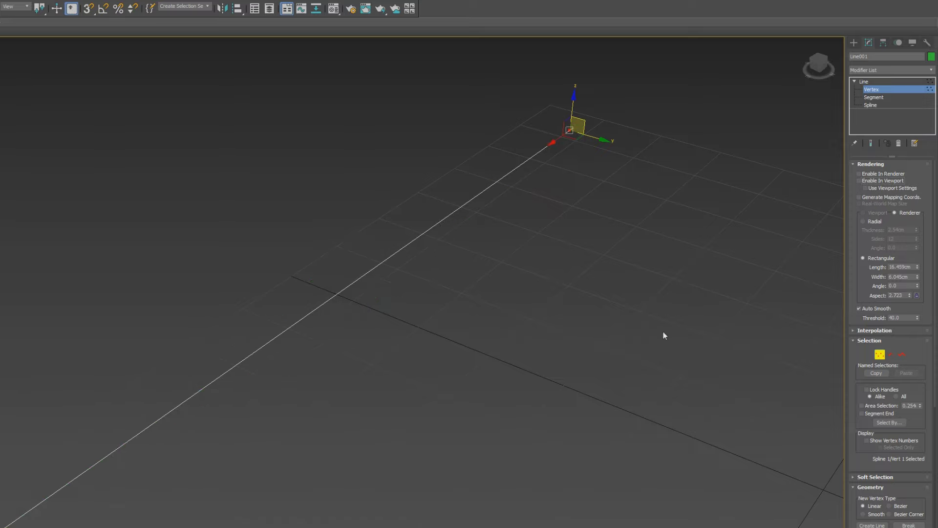
{"action": "scroll", "coordinate": [488, 301], "scroll_direction": "up", "scroll_amount": 2}
In a maximized Front view, select the line's end vertices and scroll to the Geometry rollout.
{"action": "key", "text": "alt+w"}
{"action": "right_click", "coordinate": [495, 199]}
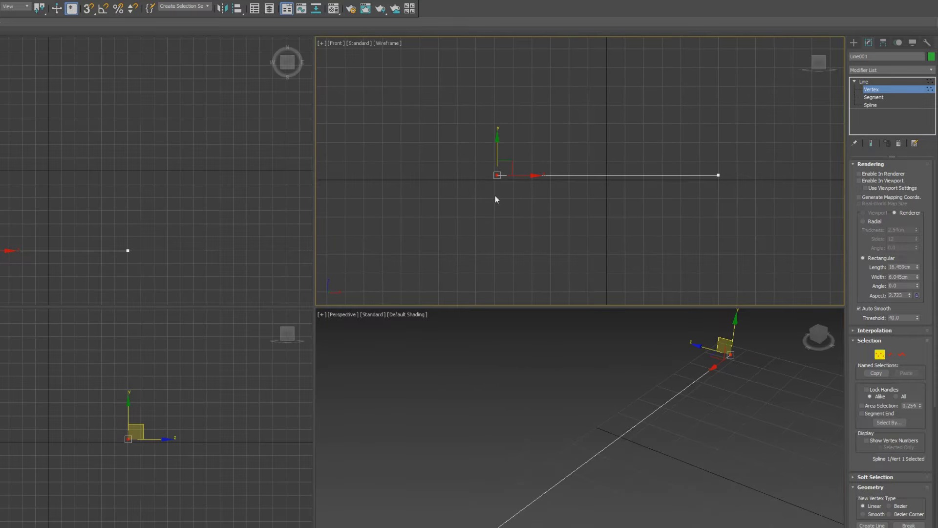
{"action": "key", "text": "alt+w"}
{"action": "middle_click_drag", "start_coordinate": [425, 293], "coordinate": [385, 274]}
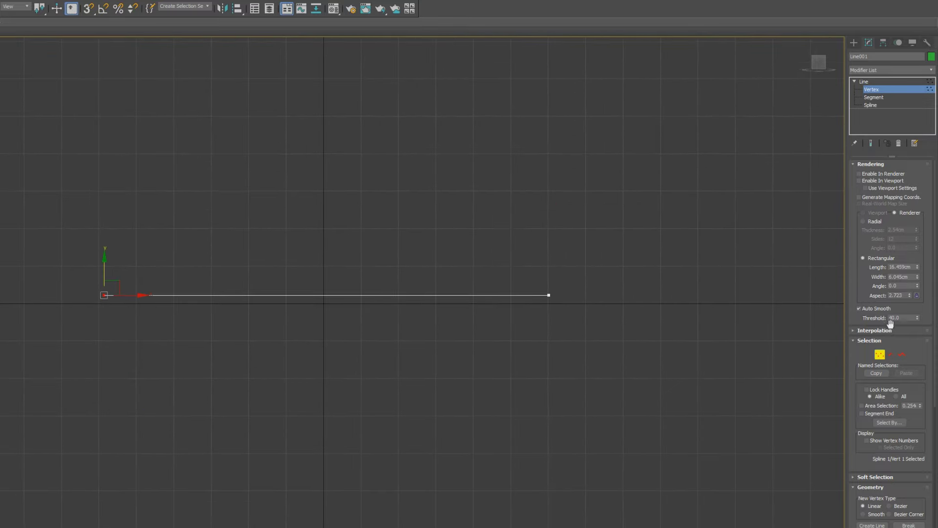
{"action": "scroll", "coordinate": [881, 373], "scroll_direction": "down", "scroll_amount": 5}
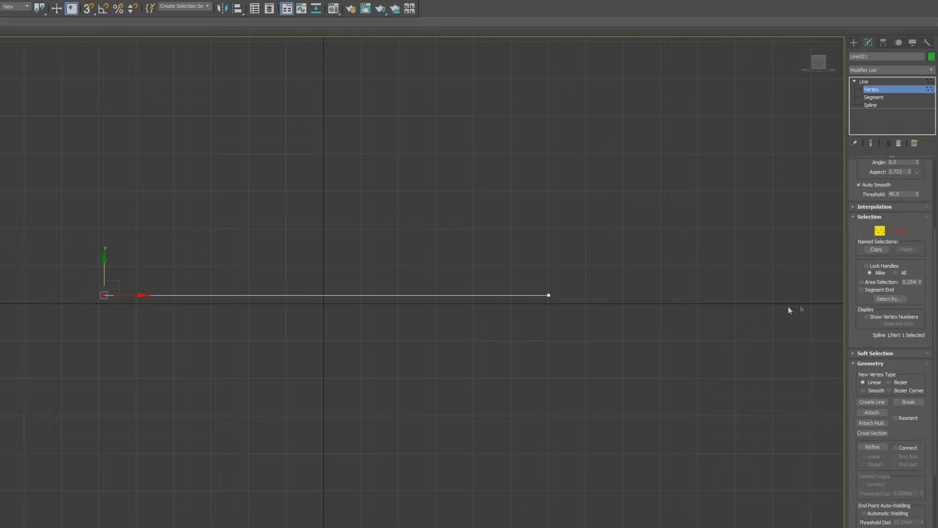
{"action": "left_click_drag", "start_coordinate": [578, 279], "coordinate": [484, 346]}
{"action": "left_click_drag", "start_coordinate": [46, 284], "coordinate": [165, 379]}
{"action": "scroll", "coordinate": [876, 411], "scroll_direction": "down", "scroll_amount": 1}
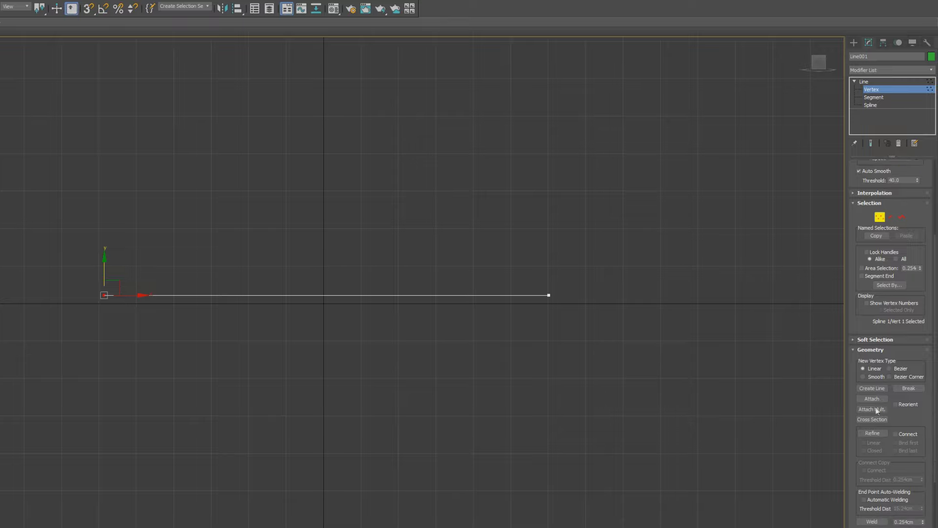
{"action": "scroll", "coordinate": [882, 420], "scroll_direction": "down", "scroll_amount": 3}
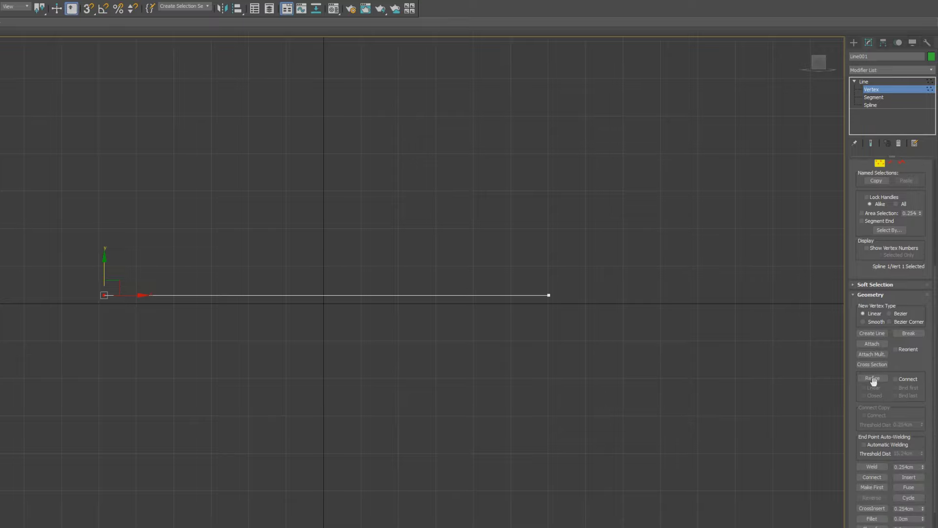
Use Refine to add five new vertices spread along the line.
{"action": "left_click", "coordinate": [873, 379]}
{"action": "left_click", "coordinate": [507, 295]}
{"action": "left_click", "coordinate": [416, 295]}
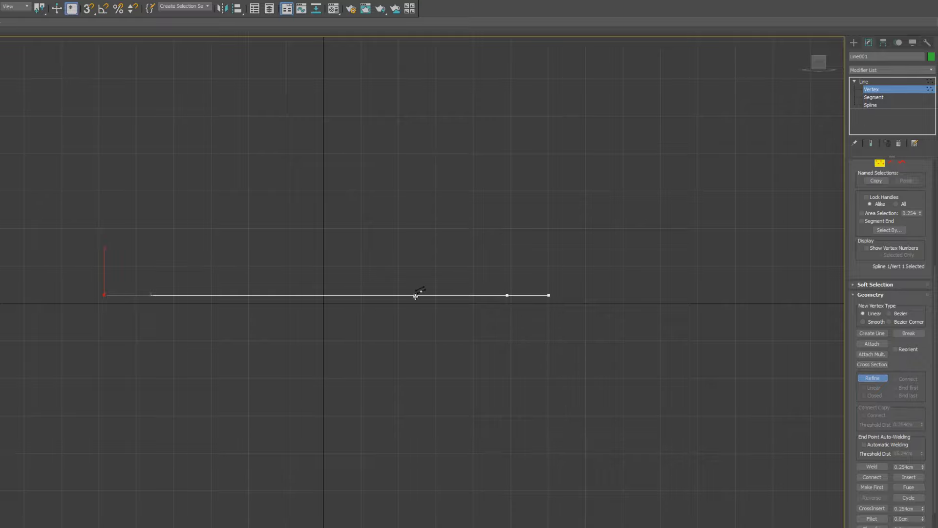
{"action": "left_click", "coordinate": [367, 295]}
{"action": "left_click", "coordinate": [297, 295]}
{"action": "left_click", "coordinate": [254, 295]}
Return to the four-view layout and maximize the Front view again.
{"action": "key", "text": "alt+w"}
{"action": "right_click", "coordinate": [479, 428]}
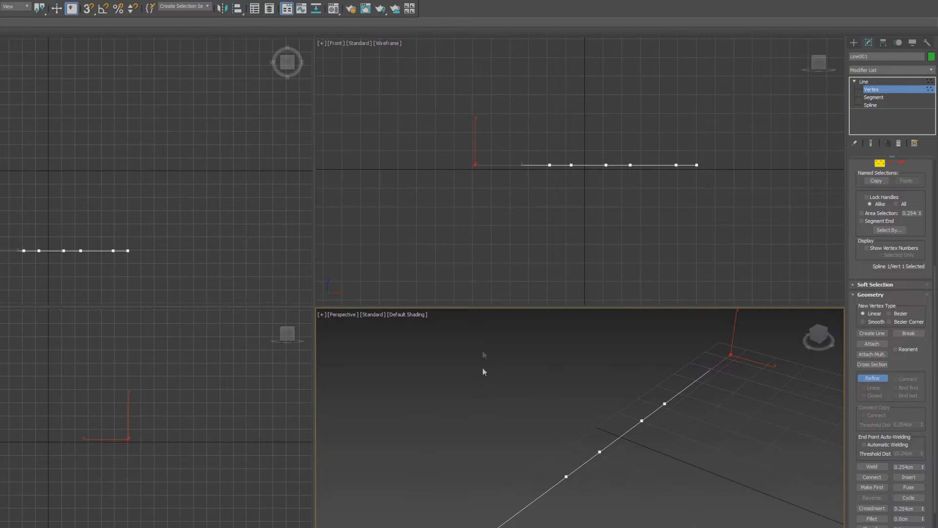
{"action": "right_click", "coordinate": [519, 204]}
{"action": "key", "text": "alt+w"}
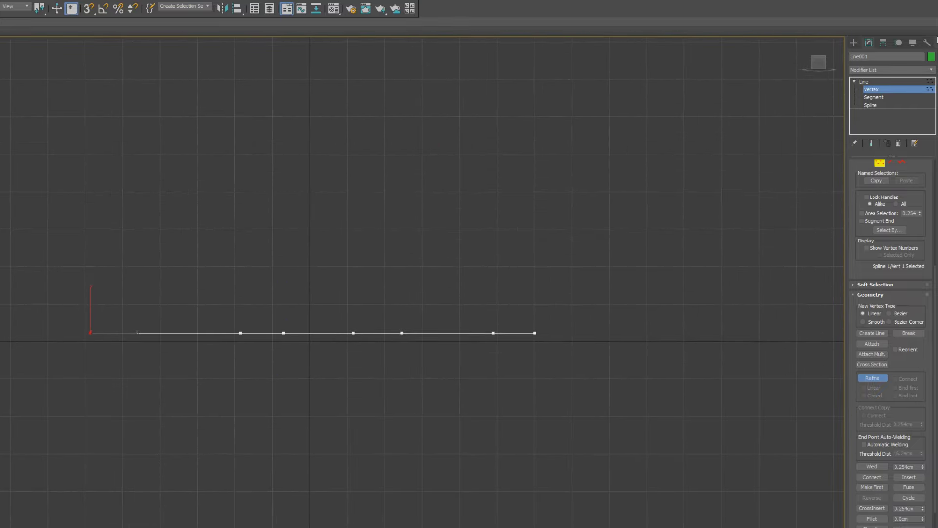
Shift-drag a Copy of the line and place it to the right of the original.
{"action": "left_click", "coordinate": [864, 82]}
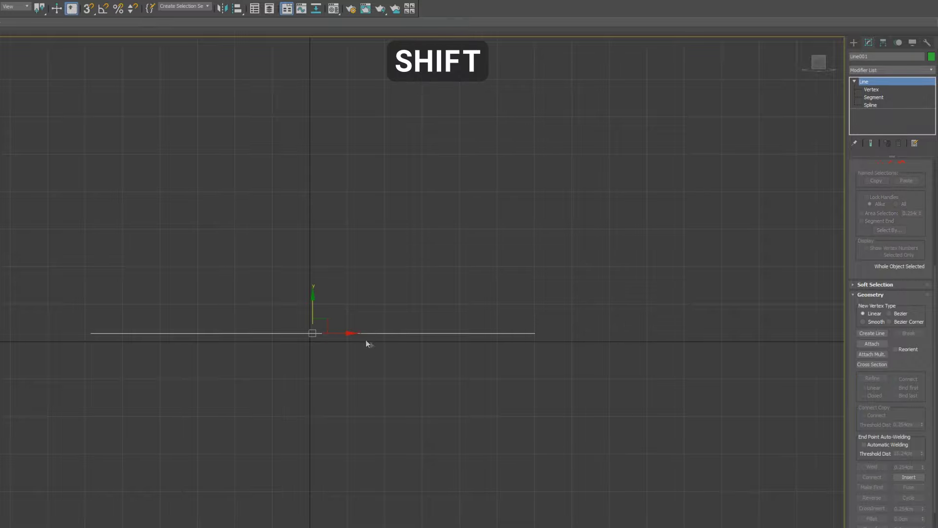
{"action": "left_click_drag", "start_coordinate": [343, 333], "coordinate": [735, 366], "text": "shift"}
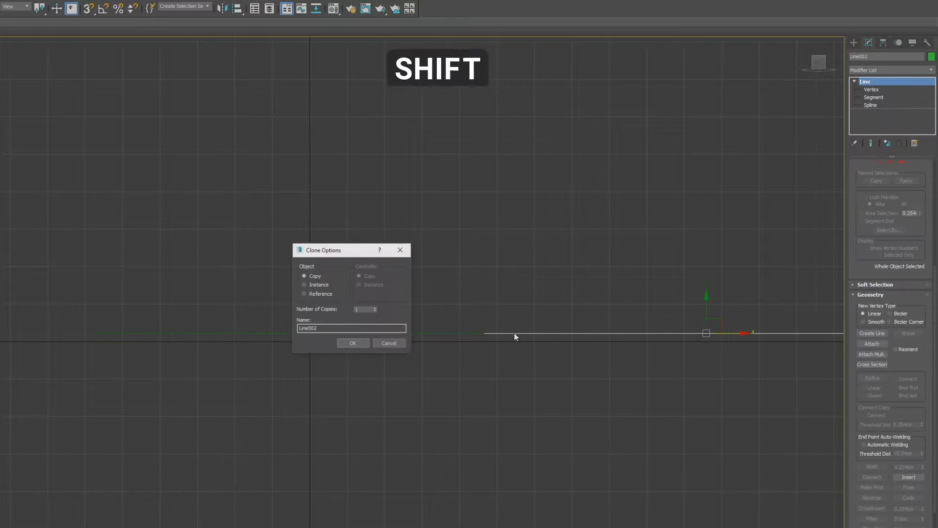
{"action": "left_click", "coordinate": [351, 342]}
{"action": "mouse_move", "coordinate": [518, 373]}
{"action": "middle_mouse_down"}
{"action": "mouse_move", "coordinate": [174, 329]}
{"action": "mouse_move", "coordinate": [233, 347]}
{"action": "middle_mouse_up"}
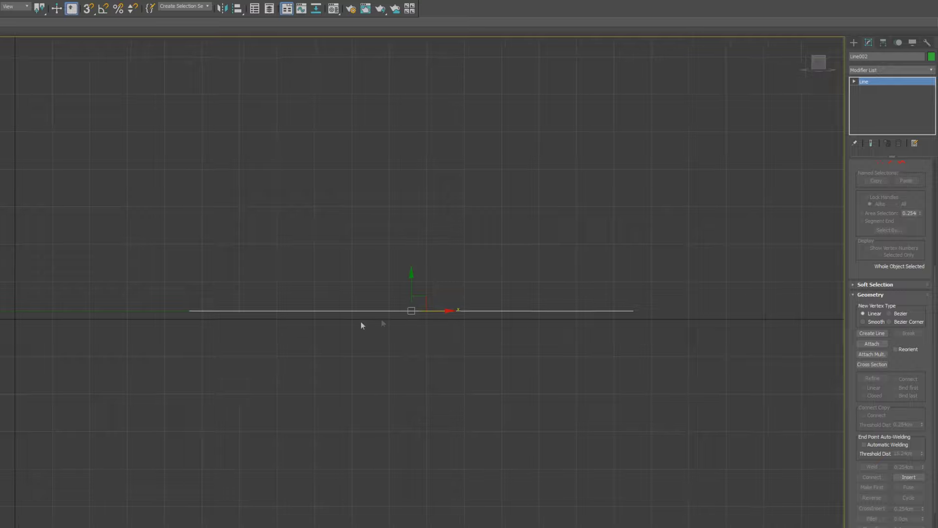
{"action": "mouse_move", "coordinate": [433, 314]}
{"action": "left_mouse_down"}
{"action": "mouse_move", "coordinate": [494, 313]}
{"action": "mouse_move", "coordinate": [484, 321]}
{"action": "left_mouse_up"}
{"action": "middle_click_drag", "start_coordinate": [387, 372], "coordinate": [383, 259]}
Select the original Line001 and activate Attach in the Geometry rollout.
{"action": "left_click", "coordinate": [360, 294]}
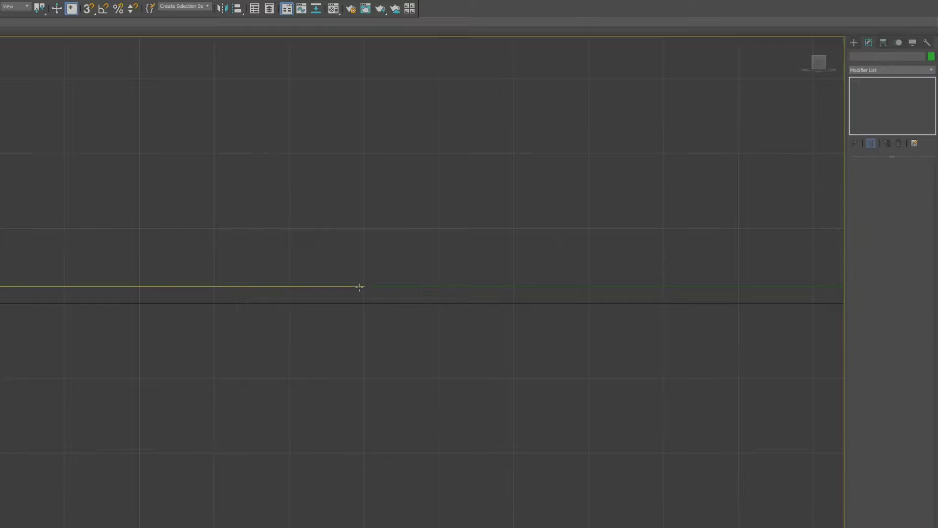
{"action": "left_click", "coordinate": [361, 286]}
{"action": "left_click", "coordinate": [415, 284]}
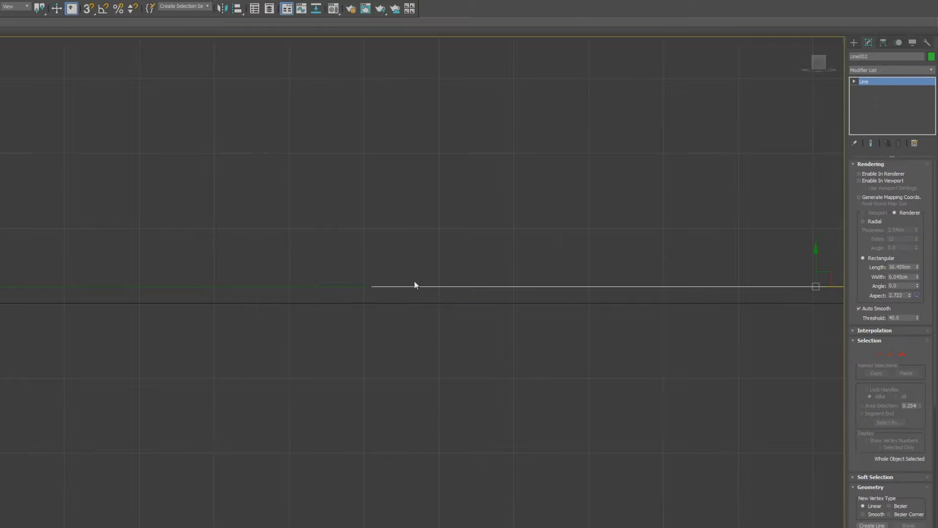
{"action": "left_click", "coordinate": [342, 287]}
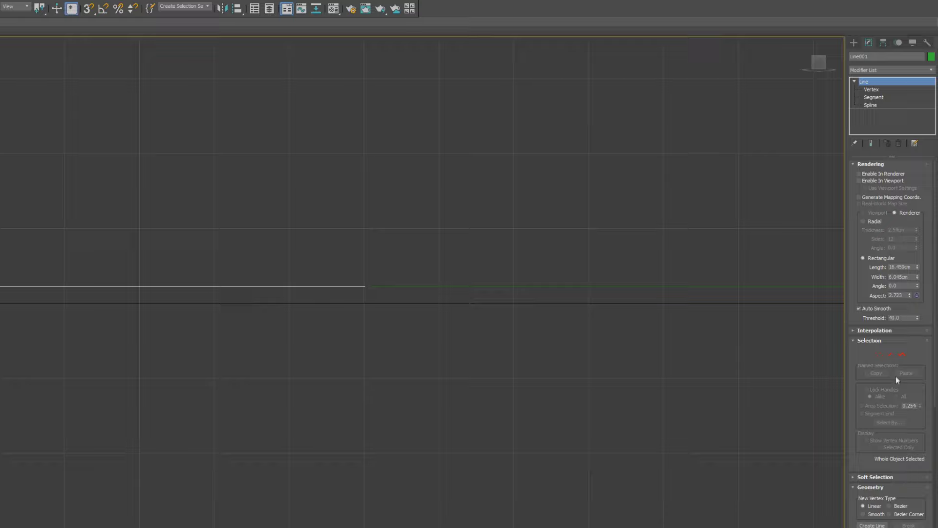
{"action": "scroll", "coordinate": [896, 376], "scroll_direction": "down", "scroll_amount": 2}
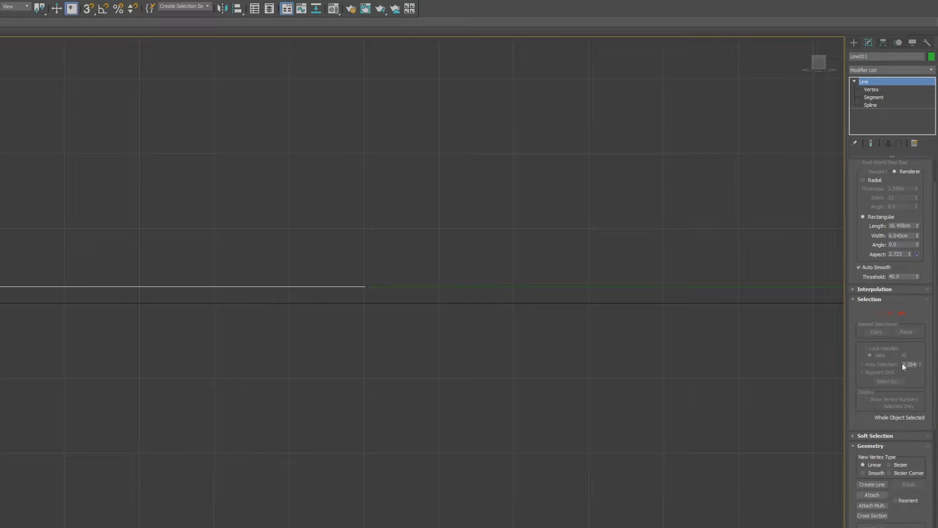
{"action": "left_click", "coordinate": [865, 495]}
Attach Line002 to Line001, then select the vertices where the two lines meet.
{"action": "left_click", "coordinate": [511, 287]}
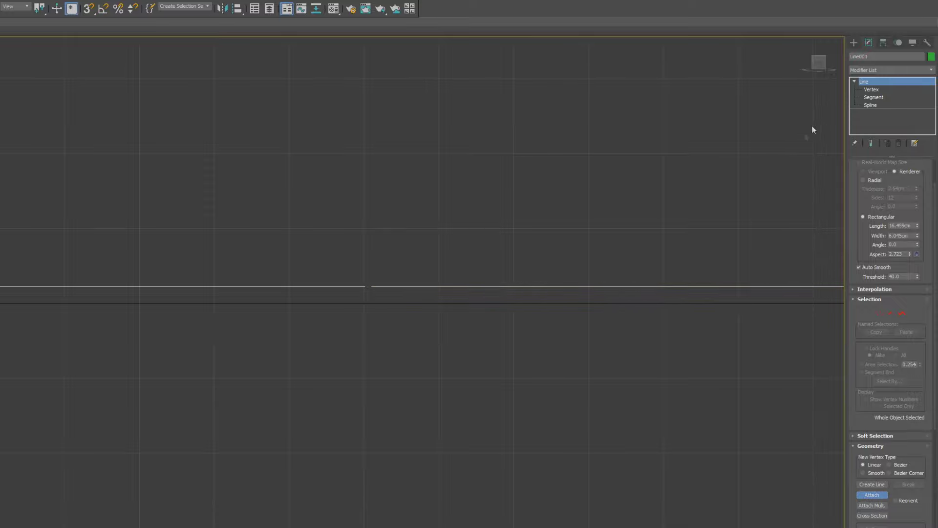
{"action": "left_click", "coordinate": [871, 90]}
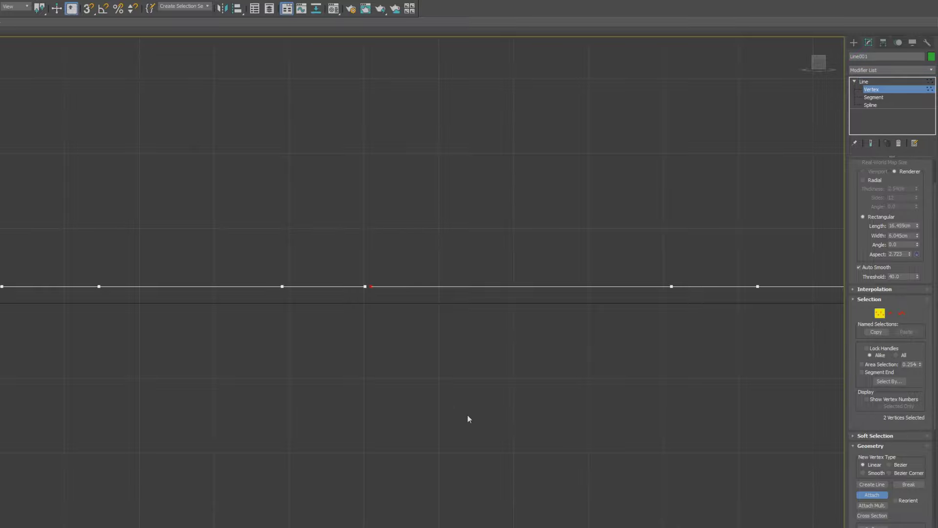
{"action": "key", "text": "w"}
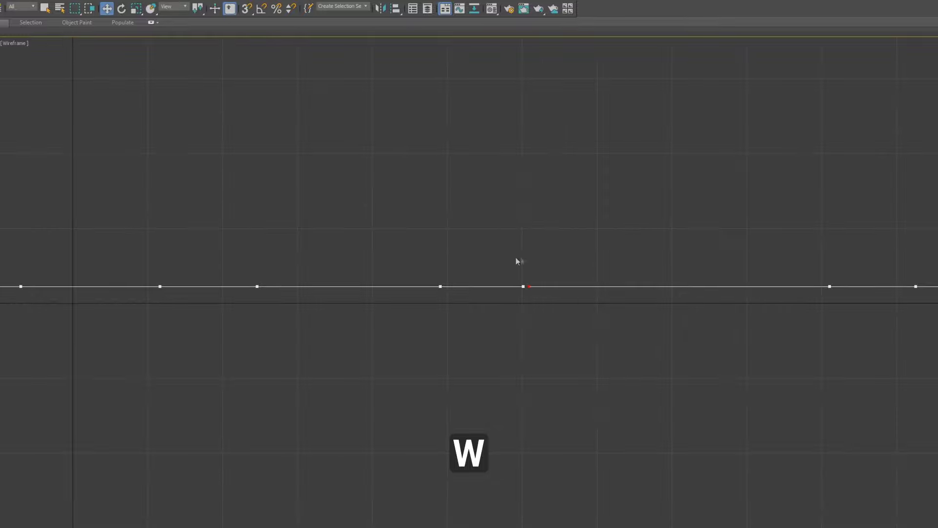
{"action": "left_click_drag", "start_coordinate": [509, 259], "coordinate": [594, 357]}
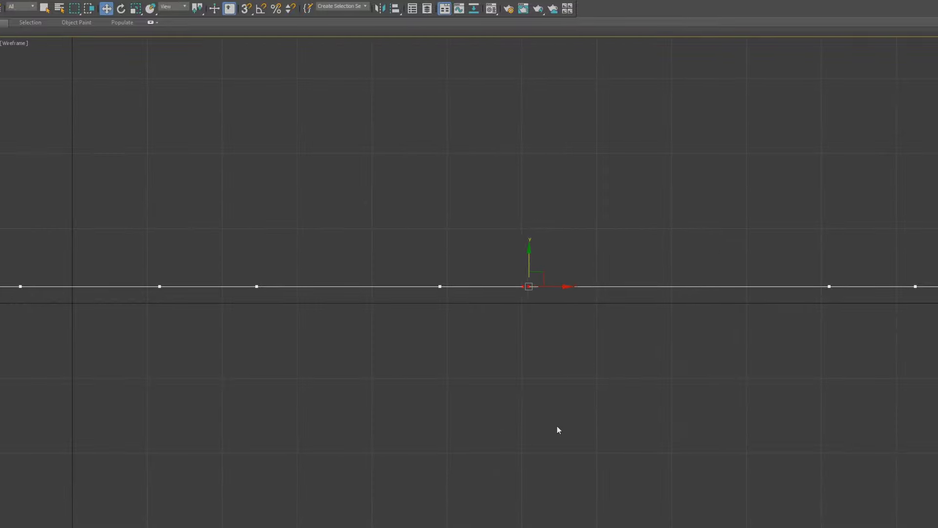
{"action": "middle_click_drag", "start_coordinate": [775, 477], "coordinate": [741, 395]}
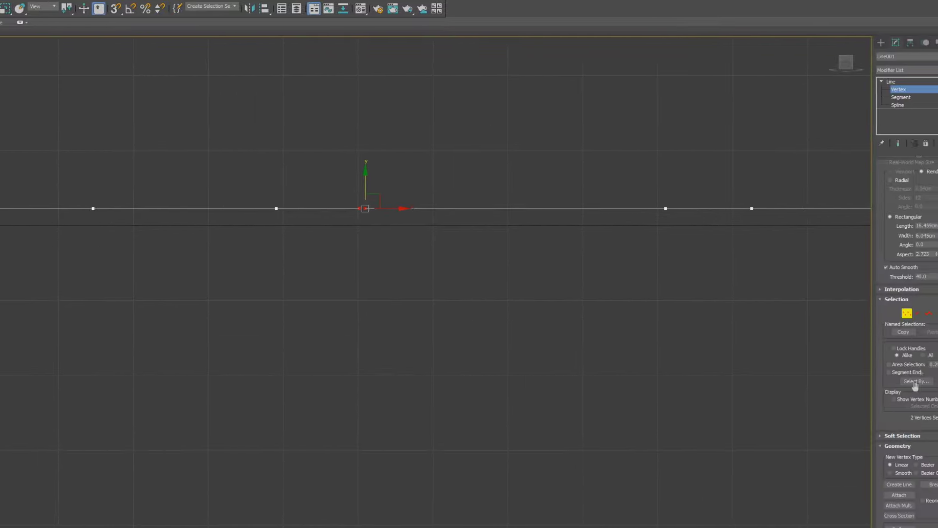
{"action": "scroll", "coordinate": [936, 430], "scroll_direction": "down", "scroll_amount": 5}
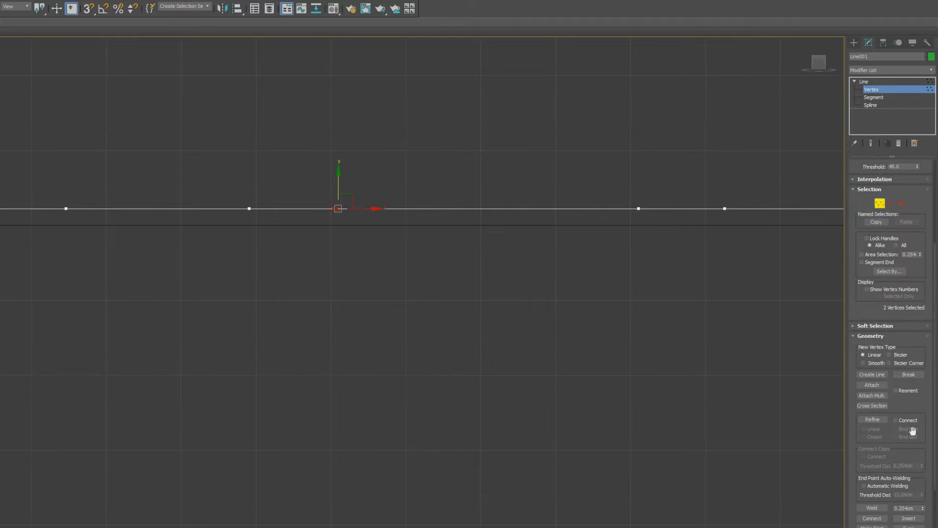
{"action": "scroll", "coordinate": [882, 430], "scroll_direction": "down", "scroll_amount": 3}
Weld the two joint vertices with threshold 28481.273 and zoom out to the whole line.
{"action": "left_click", "coordinate": [873, 453]}
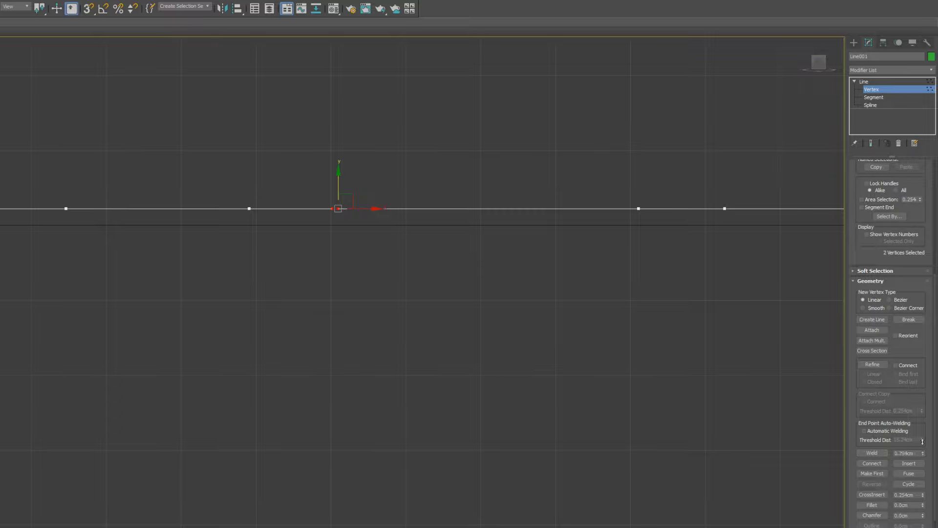
{"action": "left_click_drag", "start_coordinate": [923, 453], "coordinate": [923, 411]}
{"action": "left_click", "coordinate": [873, 454]}
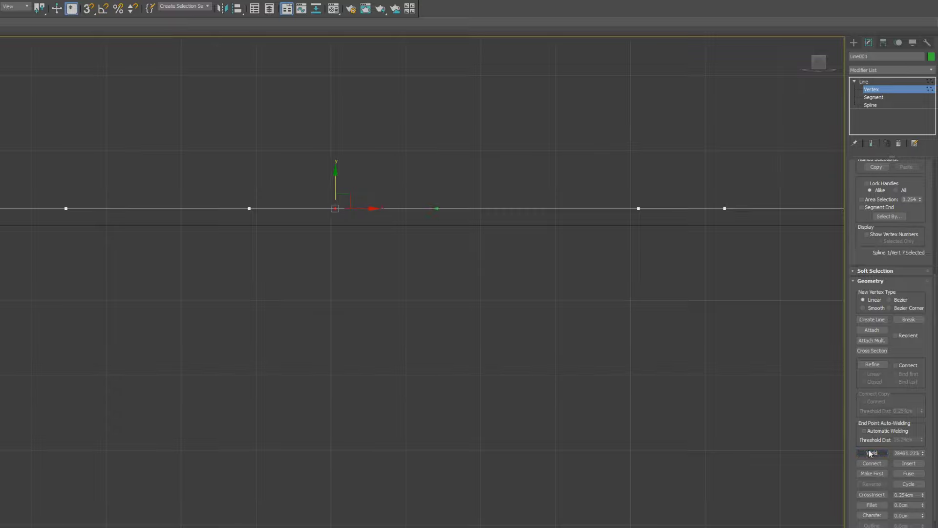
{"action": "scroll", "coordinate": [369, 288], "scroll_direction": "up", "scroll_amount": 5}
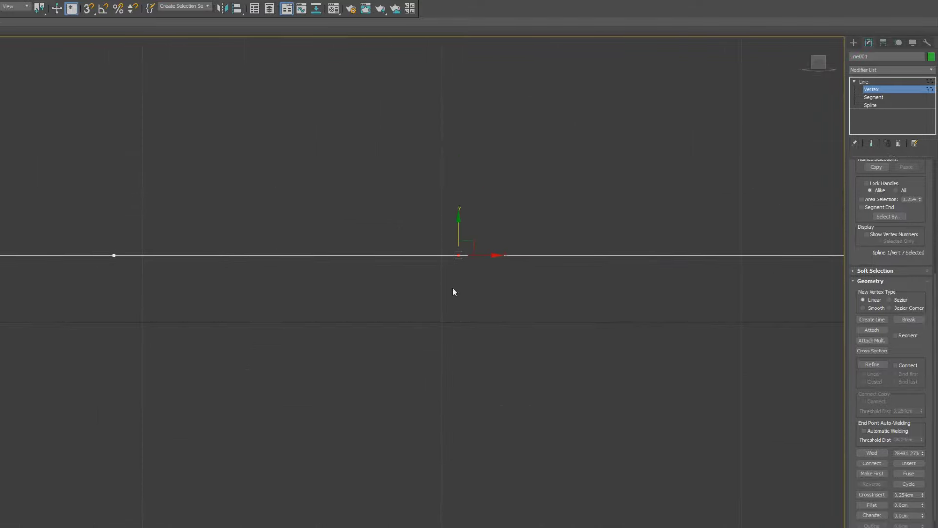
{"action": "left_click_drag", "start_coordinate": [453, 247], "coordinate": [444, 282]}
{"action": "left_click", "coordinate": [886, 453]}
{"action": "left_click", "coordinate": [511, 304]}
{"action": "scroll", "coordinate": [462, 284], "scroll_direction": "down", "scroll_amount": 8}
{"action": "middle_click_drag", "start_coordinate": [467, 306], "coordinate": [371, 339]}
{"action": "scroll", "coordinate": [343, 337], "scroll_direction": "up", "scroll_amount": 5}
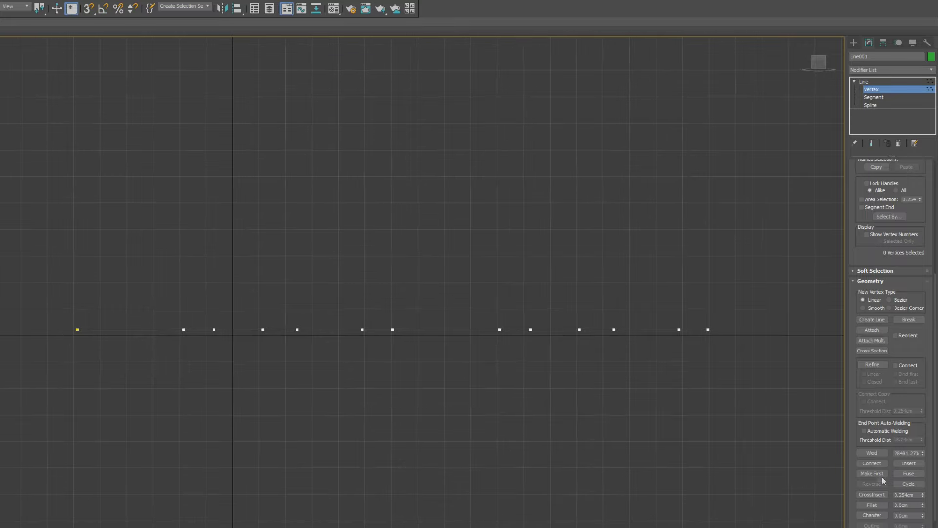
Pull two vertices down into dips and convert them to Corner vertices.
{"action": "scroll", "coordinate": [881, 479], "scroll_direction": "down", "scroll_amount": 2}
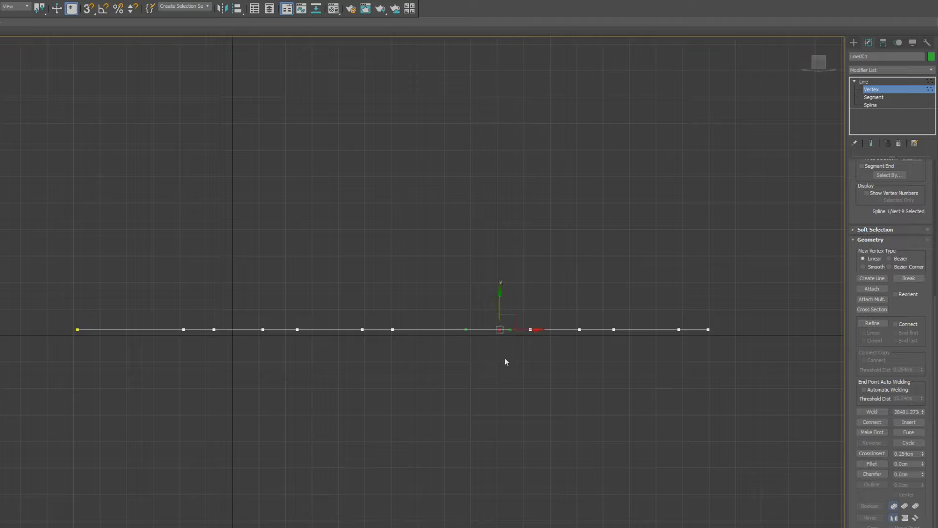
{"action": "left_click_drag", "start_coordinate": [287, 318], "coordinate": [322, 374]}
{"action": "left_click_drag", "start_coordinate": [304, 309], "coordinate": [297, 390]}
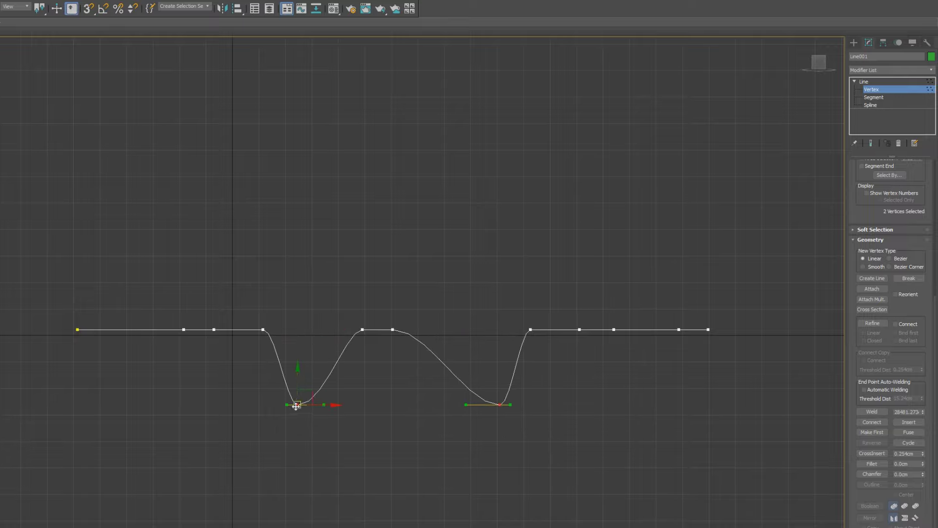
{"action": "right_click", "coordinate": [296, 406]}
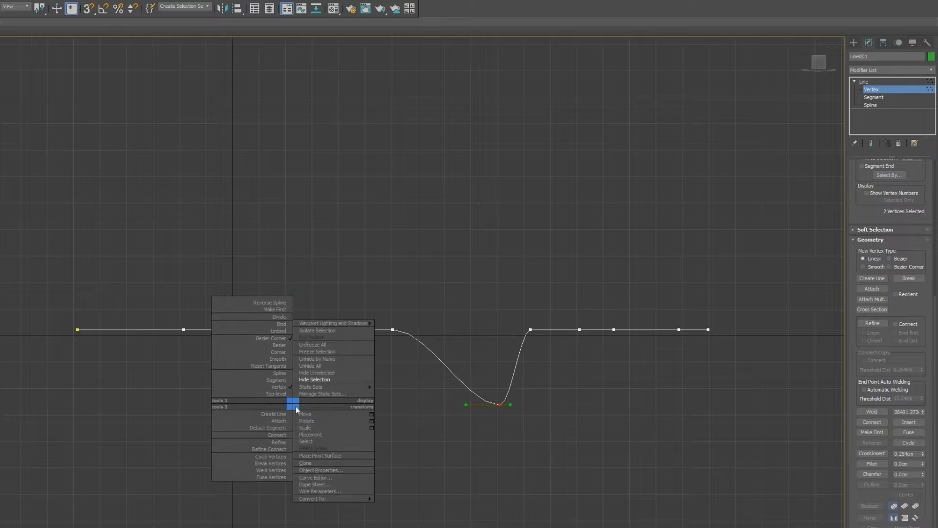
{"action": "left_click", "coordinate": [279, 352]}
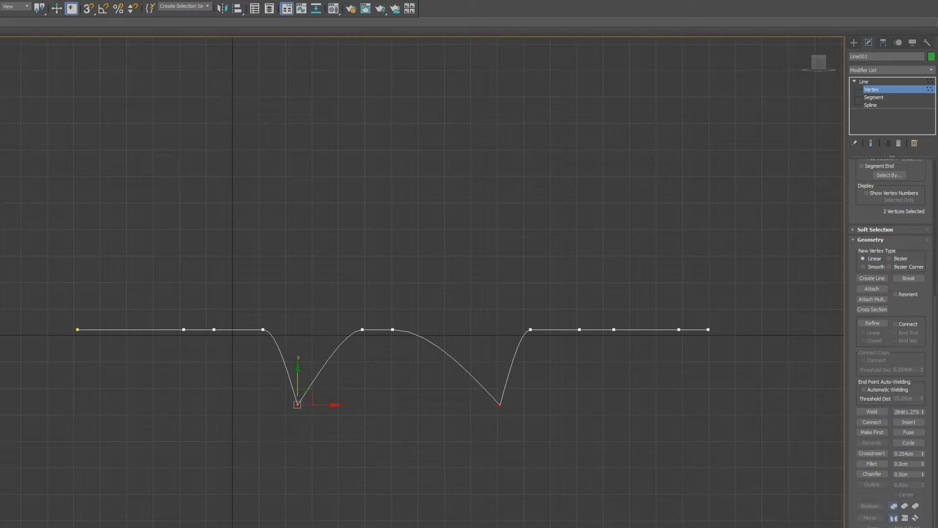
{"action": "left_click", "coordinate": [869, 465]}
Fillet both V corners into arcs, then pull a right-side vertex down into a third dip.
{"action": "left_click_drag", "start_coordinate": [297, 406], "coordinate": [382, 385]}
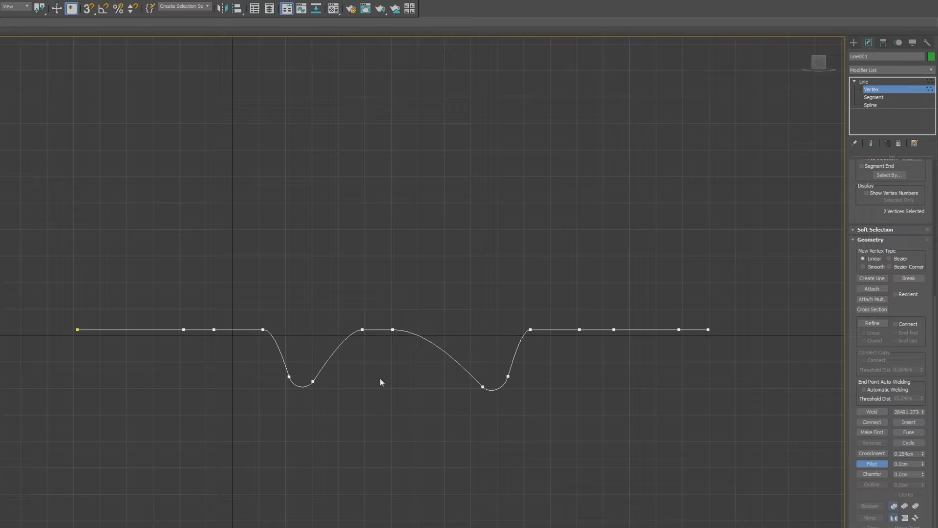
{"action": "middle_click_drag", "start_coordinate": [382, 382], "coordinate": [402, 401]}
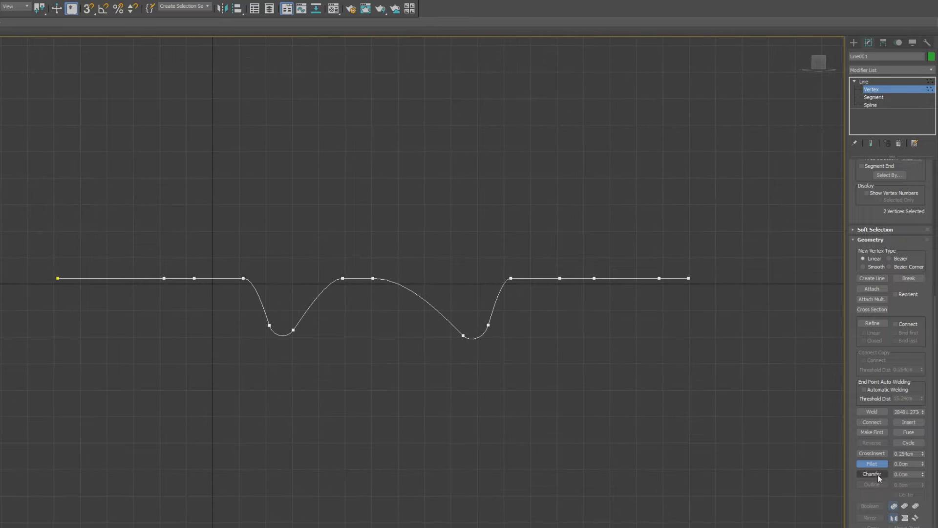
{"action": "left_click", "coordinate": [559, 277]}
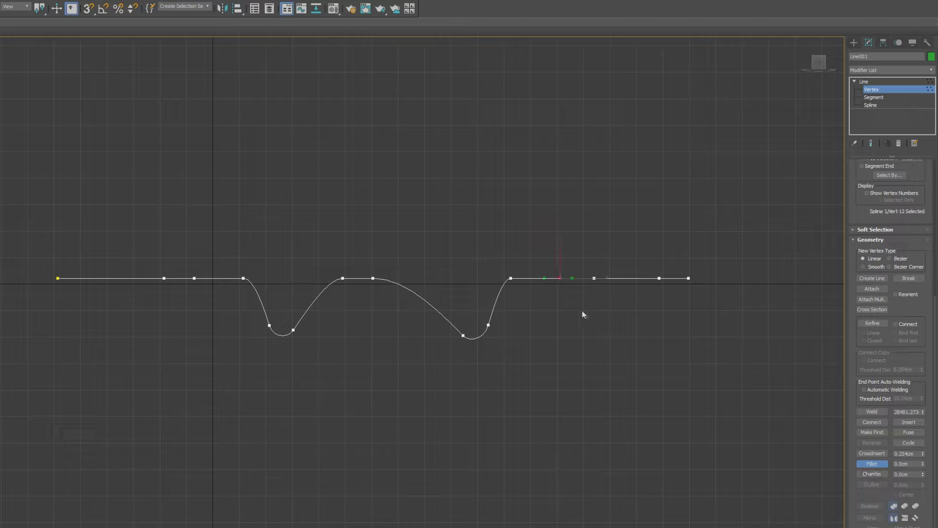
{"action": "right_click", "coordinate": [578, 268]}
{"action": "left_click_drag", "start_coordinate": [560, 256], "coordinate": [551, 332]}
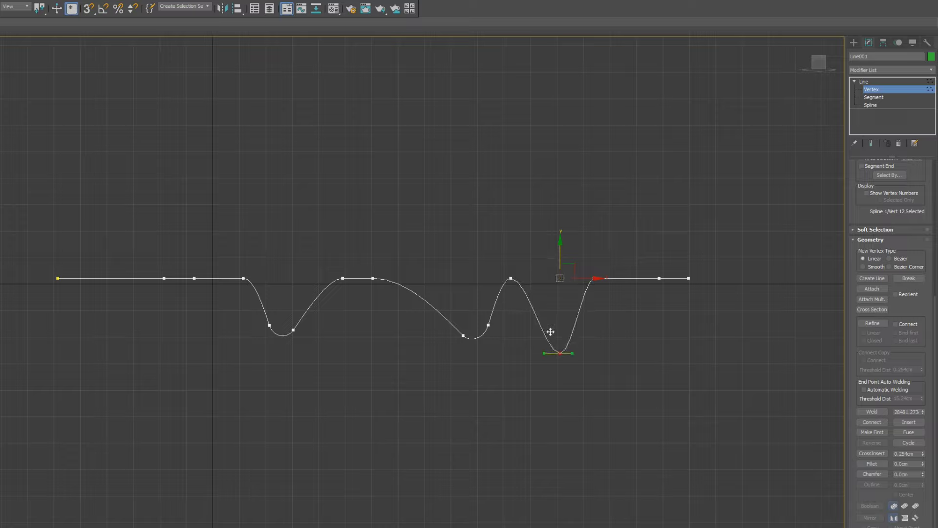
Chamfer the bottom point of the third dip.
{"action": "left_click", "coordinate": [872, 473]}
{"action": "left_click_drag", "start_coordinate": [565, 351], "coordinate": [610, 442]}
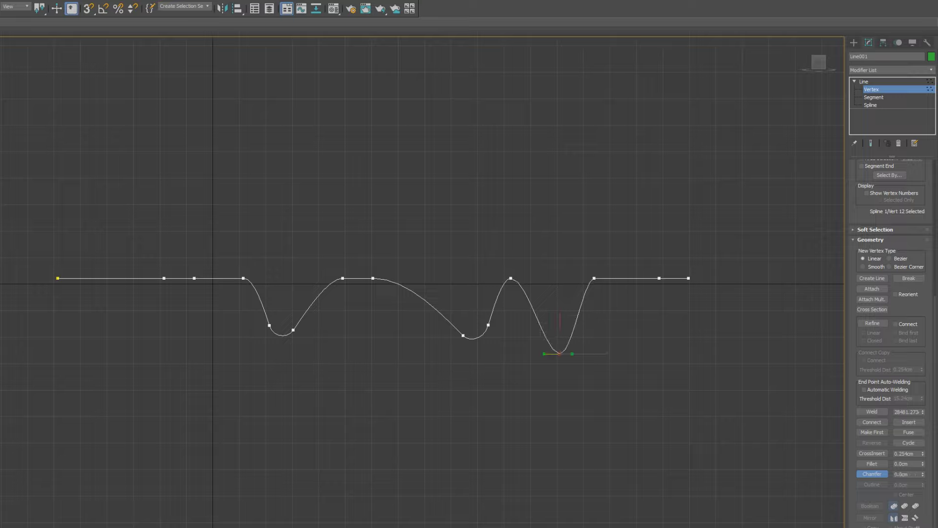
{"action": "scroll", "coordinate": [898, 511], "scroll_direction": "down", "scroll_amount": 4}
{"action": "scroll", "coordinate": [897, 508], "scroll_direction": "up", "scroll_amount": 6}
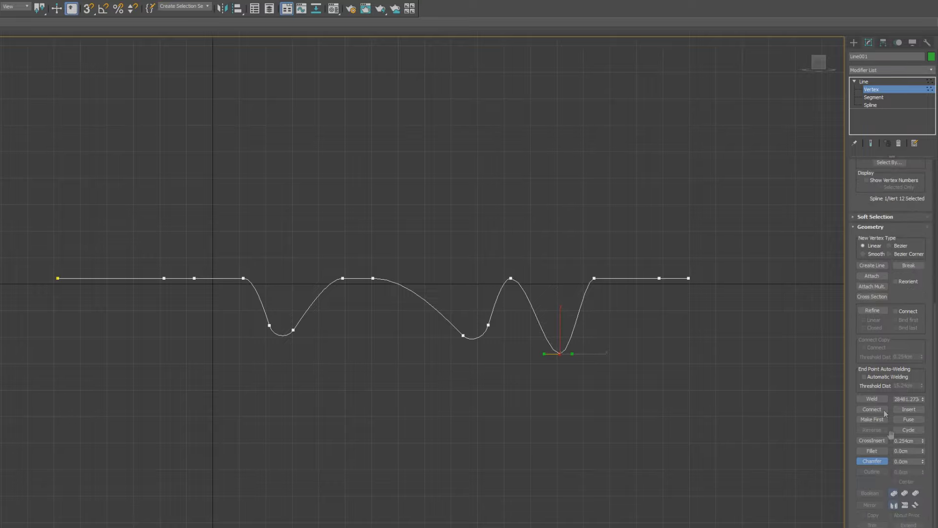
Refine a trial vertex on the curve, undo it with Ctrl+Z, and switch to Spline sub-object level.
{"action": "left_click", "coordinate": [874, 97]}
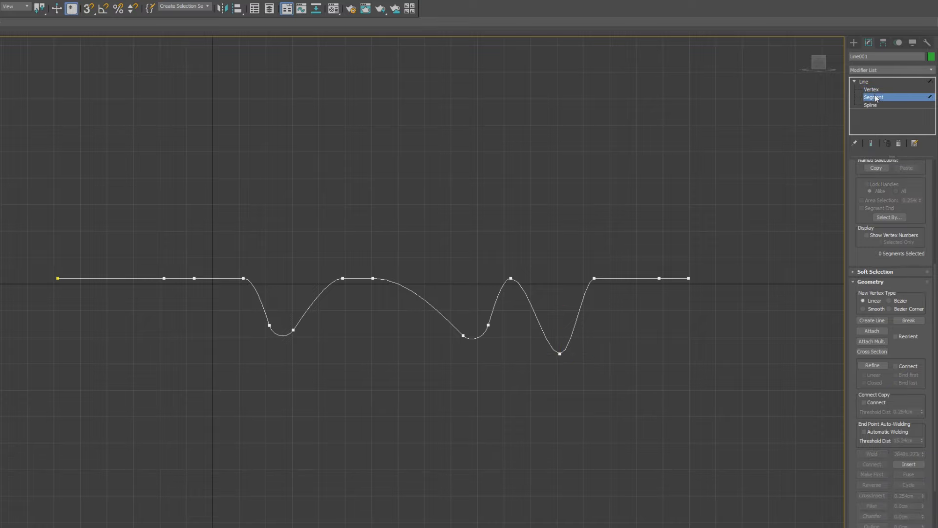
{"action": "middle_click_drag", "start_coordinate": [650, 365], "coordinate": [679, 387]}
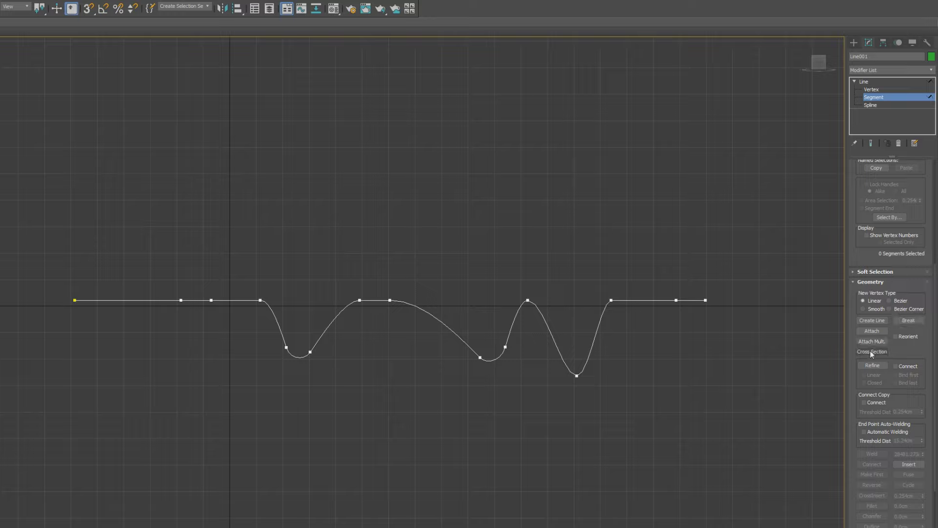
{"action": "left_click", "coordinate": [873, 366]}
{"action": "left_click", "coordinate": [588, 359]}
{"action": "key", "text": "ctrl+z"}
{"action": "scroll", "coordinate": [890, 440], "scroll_direction": "down", "scroll_amount": 5}
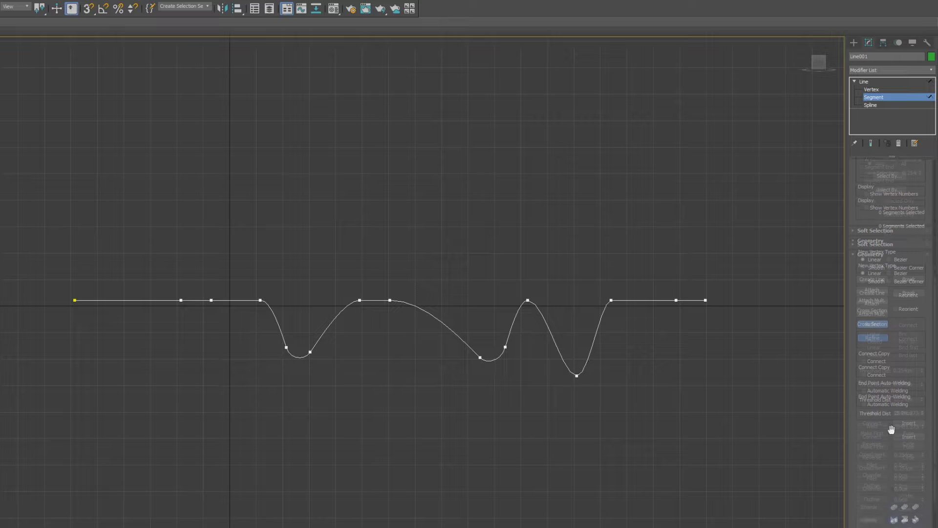
{"action": "scroll", "coordinate": [896, 414], "scroll_direction": "down", "scroll_amount": 7}
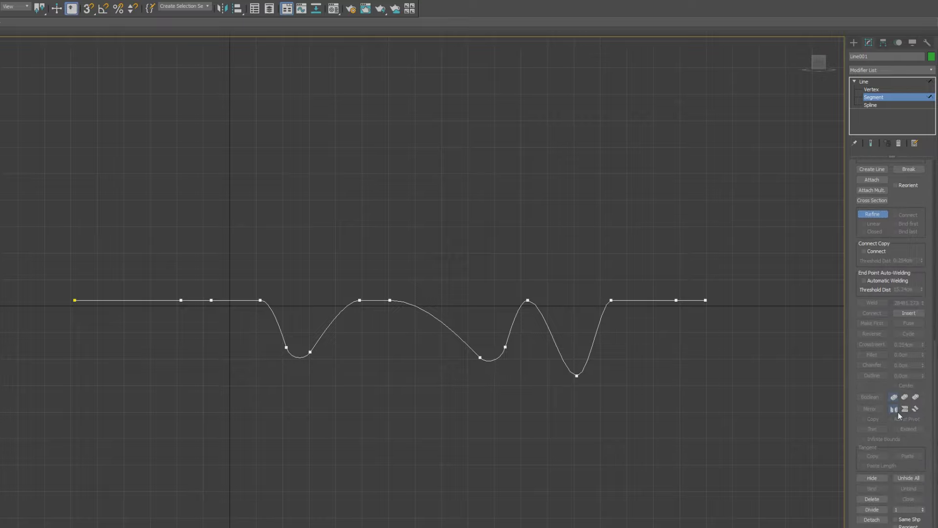
{"action": "left_click", "coordinate": [877, 104]}
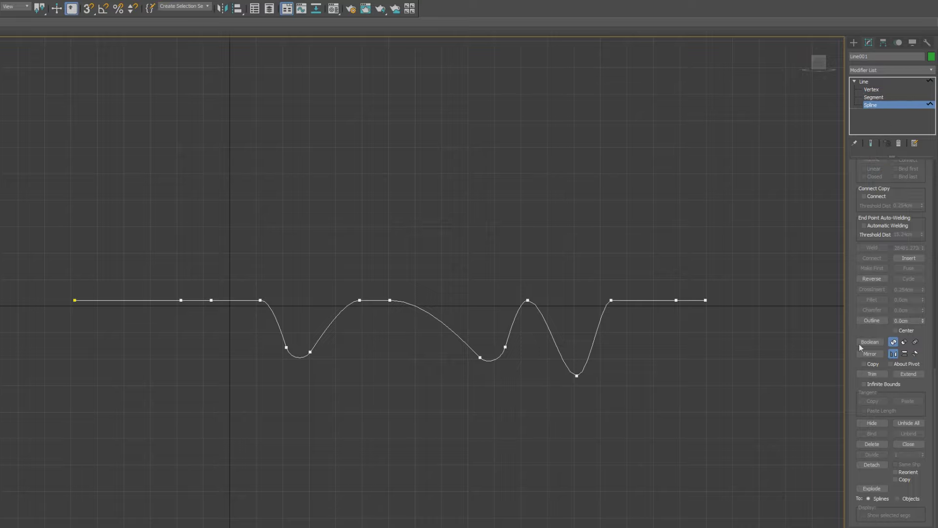
Outline the wavy Line001 spline by 28.125cm into a closed double-edged band.
{"action": "middle_click_drag", "start_coordinate": [399, 351], "coordinate": [440, 353]}
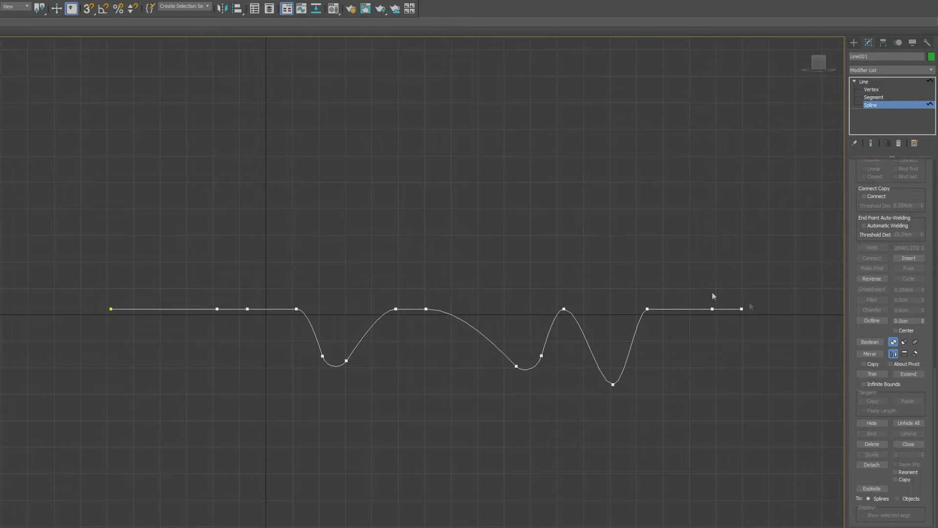
{"action": "scroll", "coordinate": [882, 306], "scroll_direction": "up", "scroll_amount": 3}
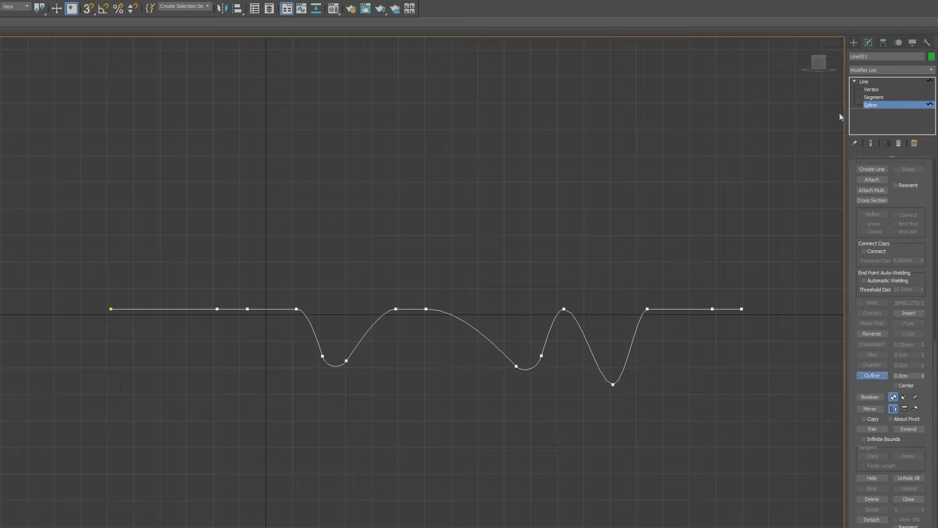
{"action": "left_click", "coordinate": [699, 309]}
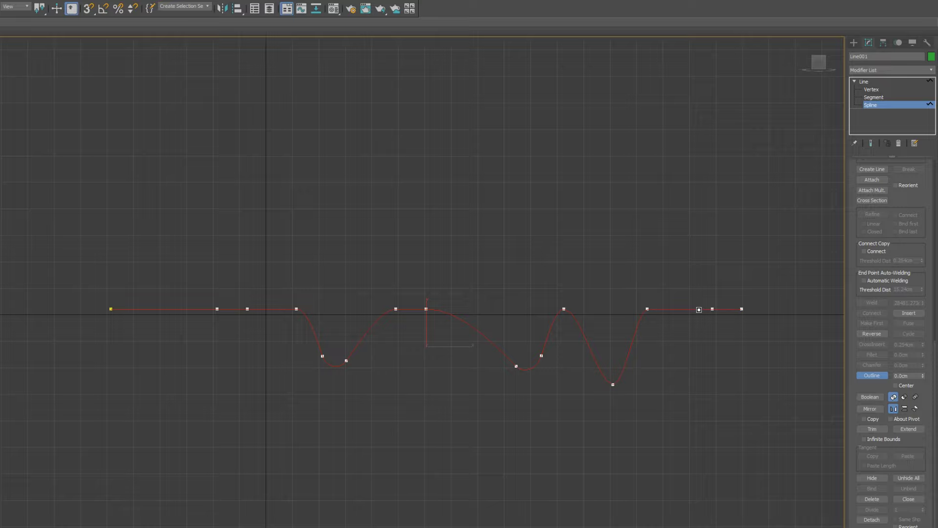
{"action": "left_click", "coordinate": [869, 376]}
{"action": "mouse_move", "coordinate": [674, 310]}
{"action": "left_mouse_down"}
{"action": "mouse_move", "coordinate": [683, 287]}
{"action": "mouse_move", "coordinate": [675, 344]}
{"action": "mouse_move", "coordinate": [677, 321]}
{"action": "left_mouse_up"}
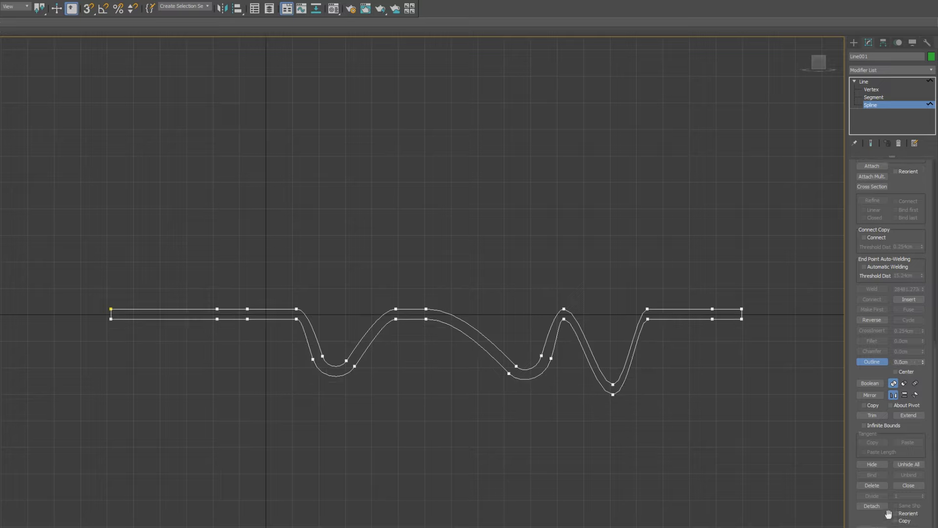
{"action": "scroll", "coordinate": [886, 508], "scroll_direction": "down", "scroll_amount": 1}
At Segment level, select the ten curved and flat segments along the band's upper run.
{"action": "left_click", "coordinate": [875, 97]}
{"action": "left_click", "coordinate": [674, 309]}
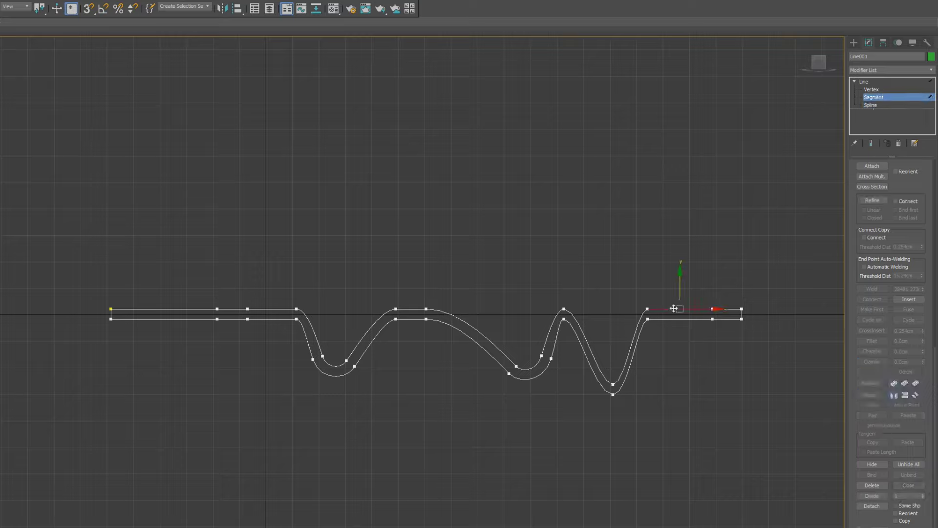
{"action": "left_click", "coordinate": [637, 324], "text": "ctrl"}
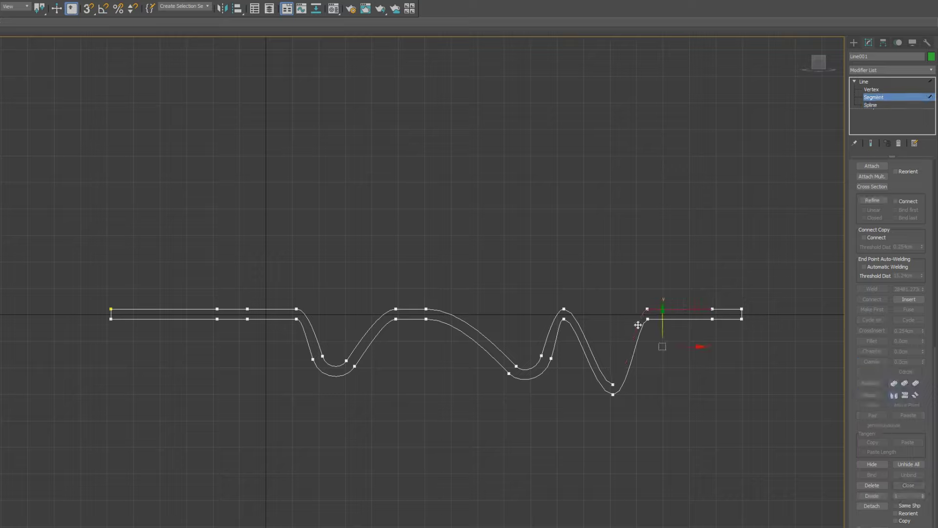
{"action": "left_click", "coordinate": [593, 349], "text": "ctrl"}
{"action": "left_click", "coordinate": [545, 337], "text": "ctrl"}
{"action": "left_click", "coordinate": [533, 363], "text": "ctrl"}
{"action": "left_click", "coordinate": [500, 352], "text": "ctrl"}
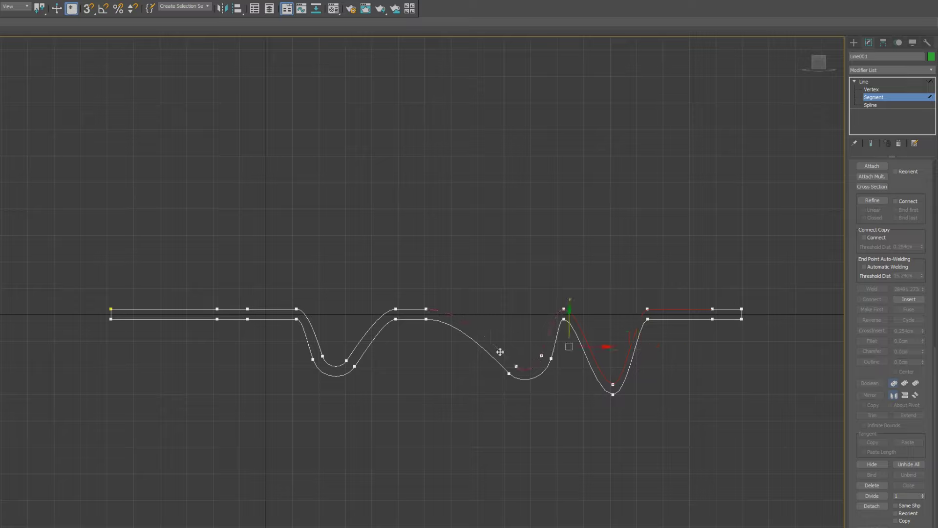
{"action": "left_click", "coordinate": [410, 310], "text": "ctrl"}
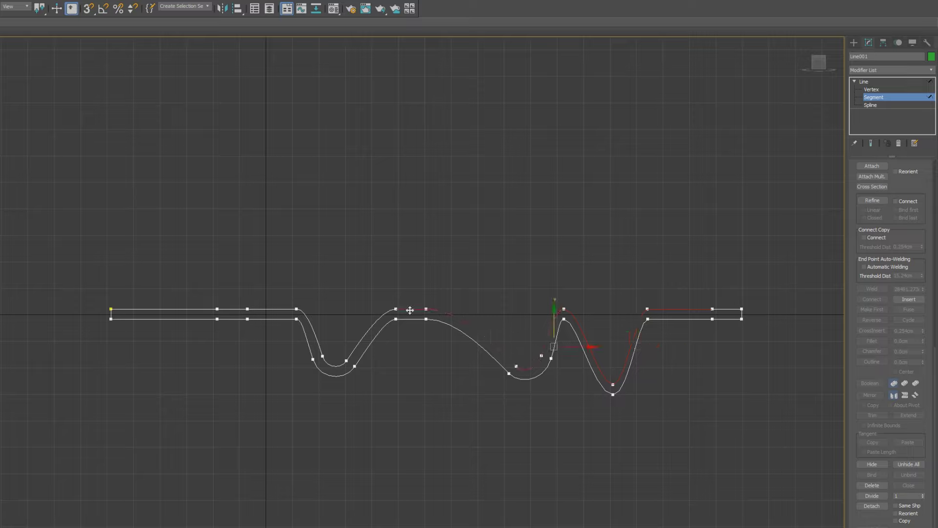
{"action": "left_click", "coordinate": [380, 323], "text": "ctrl"}
{"action": "left_click", "coordinate": [334, 366], "text": "ctrl"}
{"action": "left_click", "coordinate": [318, 342], "text": "ctrl"}
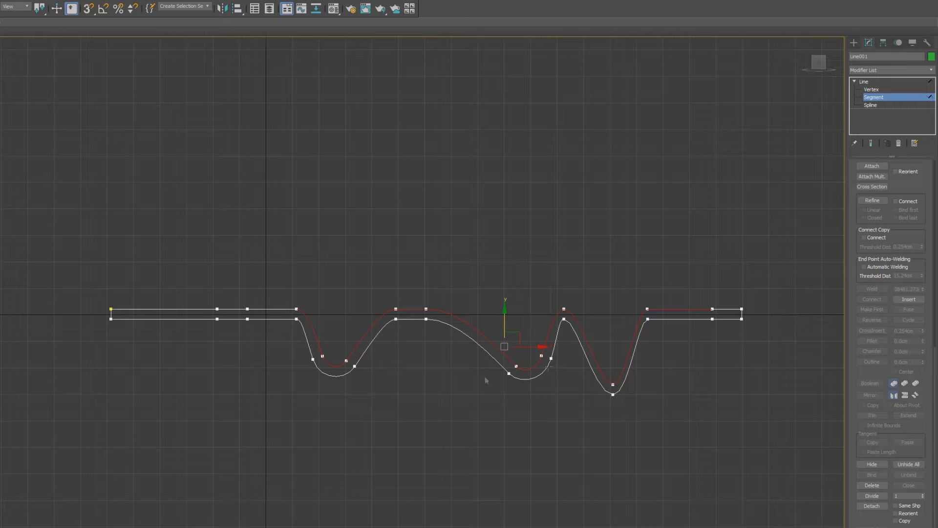
Detach the selected segments as a new named shape and select the detached curve.
{"action": "left_click", "coordinate": [873, 506]}
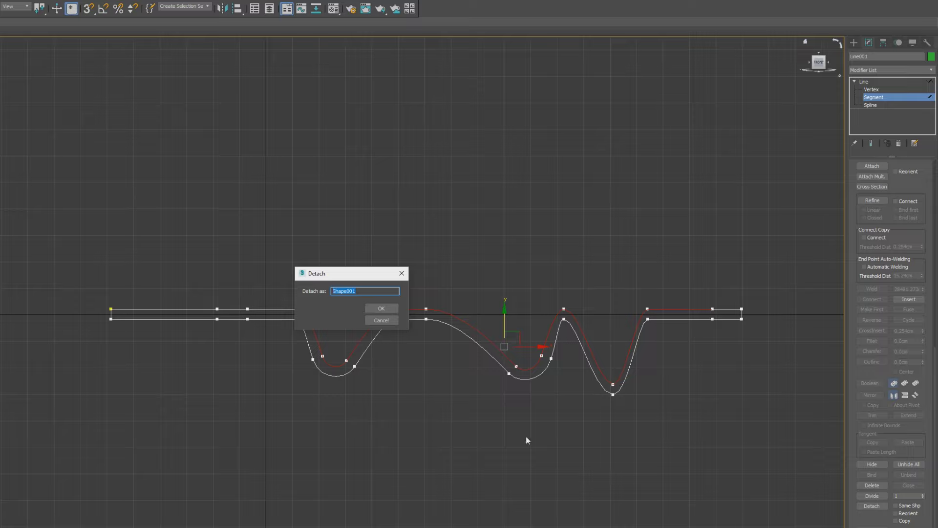
{"action": "type", "text": "o"}
{"action": "left_click", "coordinate": [380, 308]}
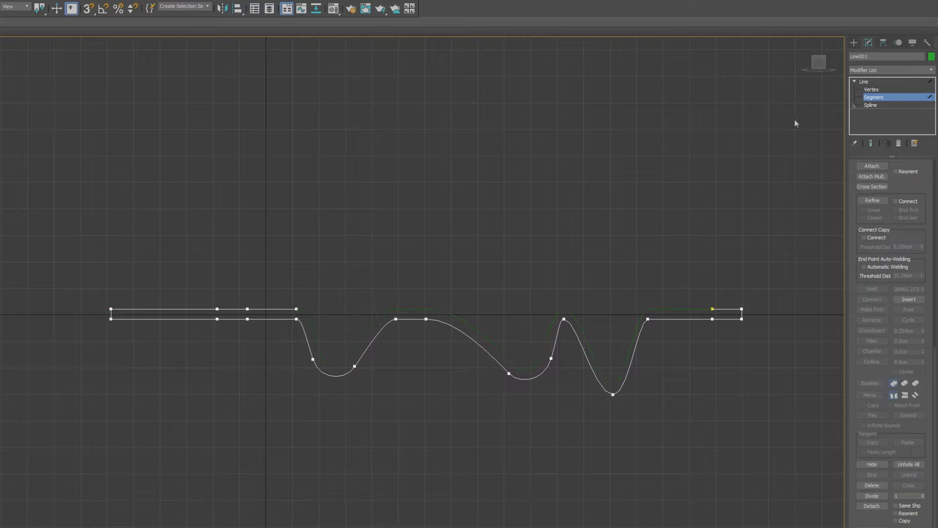
{"action": "left_click", "coordinate": [890, 82]}
{"action": "left_click", "coordinate": [479, 322]}
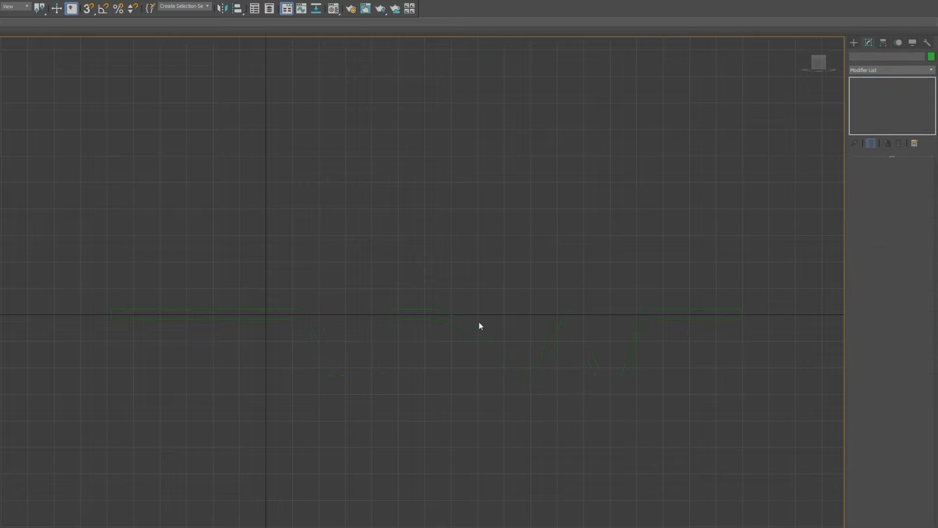
{"action": "left_click", "coordinate": [476, 330]}
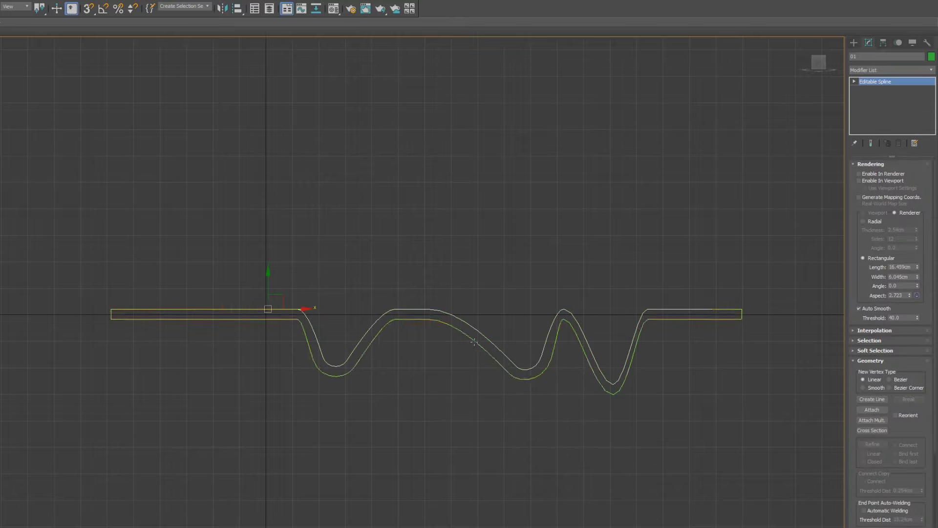
{"action": "left_click", "coordinate": [483, 330]}
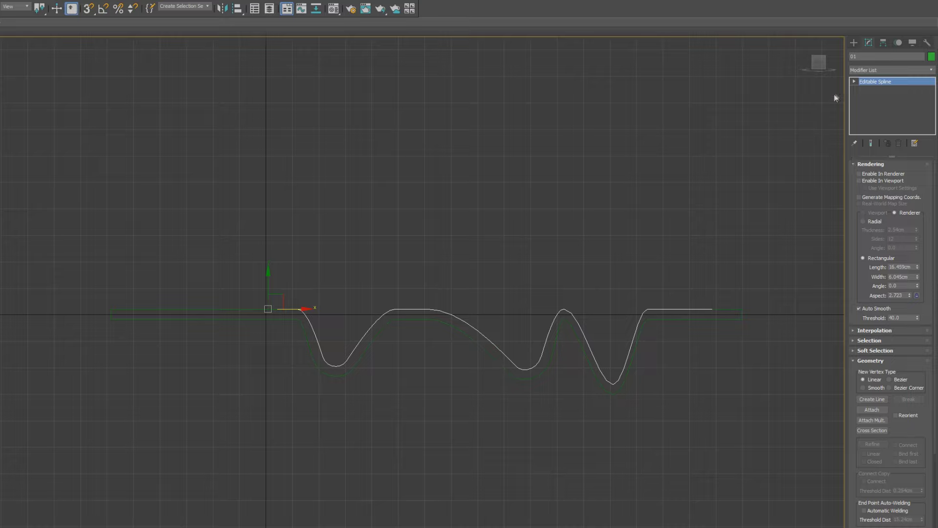
Inspect the detached curve's vertices, return to object level, and select Line001.
{"action": "left_click", "coordinate": [854, 81]}
{"action": "left_click", "coordinate": [872, 89]}
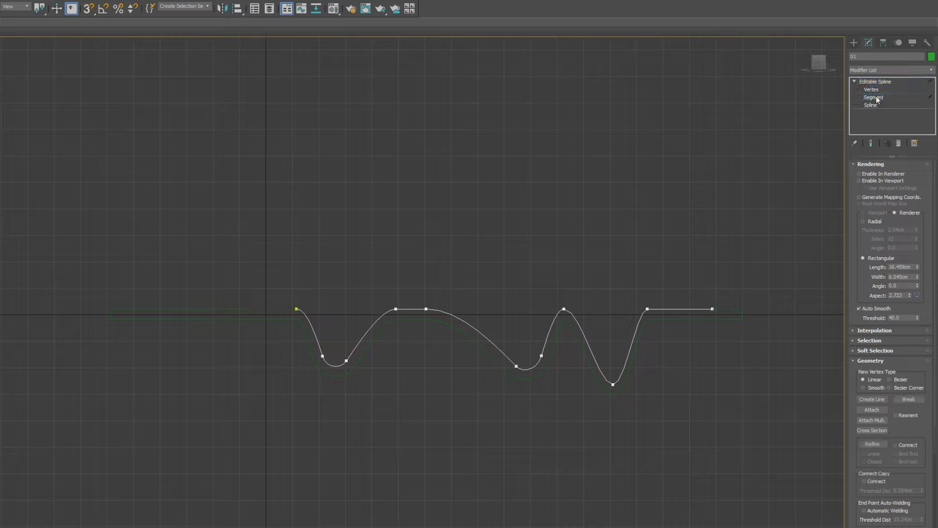
{"action": "left_click", "coordinate": [873, 97]}
{"action": "left_click", "coordinate": [872, 89]}
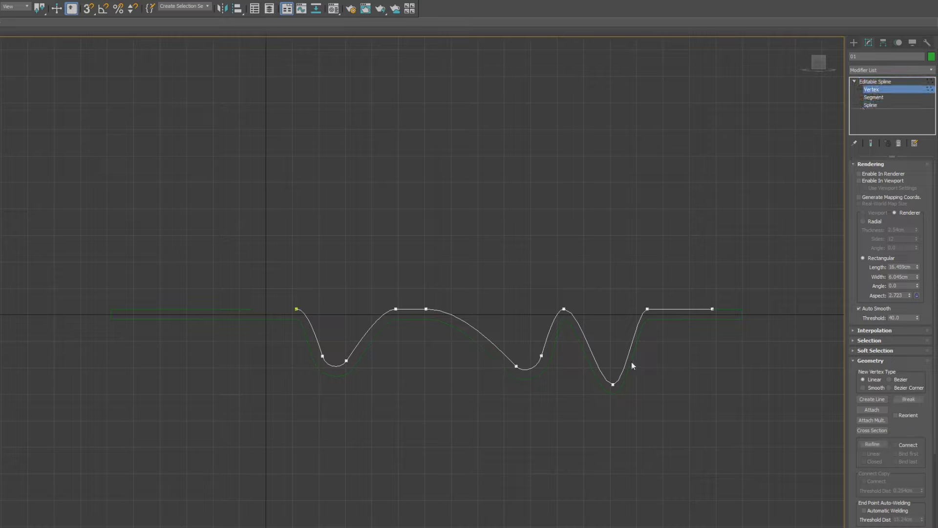
{"action": "left_click", "coordinate": [880, 82]}
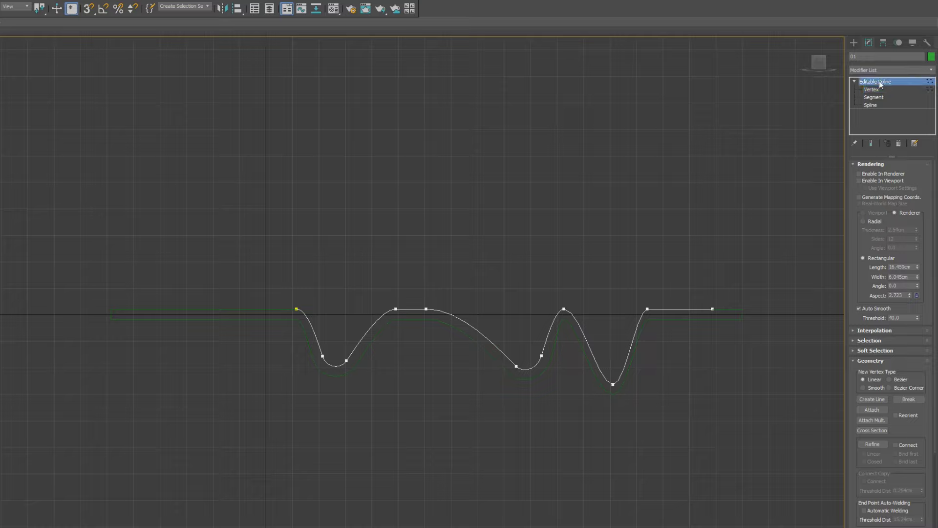
{"action": "left_click", "coordinate": [629, 371]}
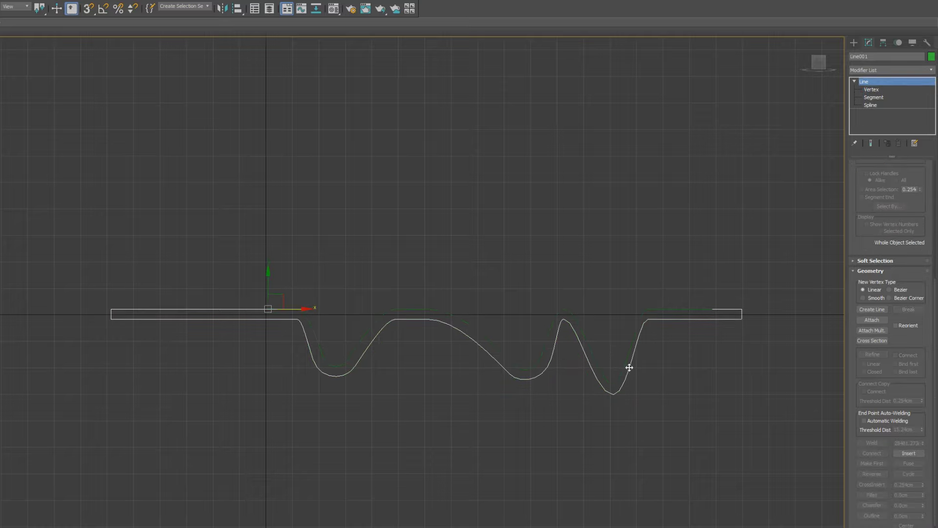
{"action": "left_click", "coordinate": [625, 366]}
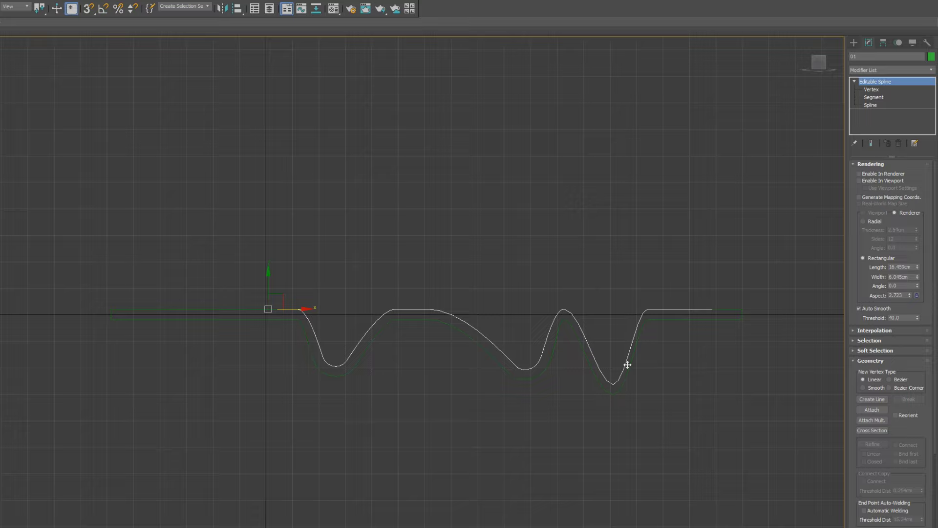
{"action": "left_click", "coordinate": [618, 365]}
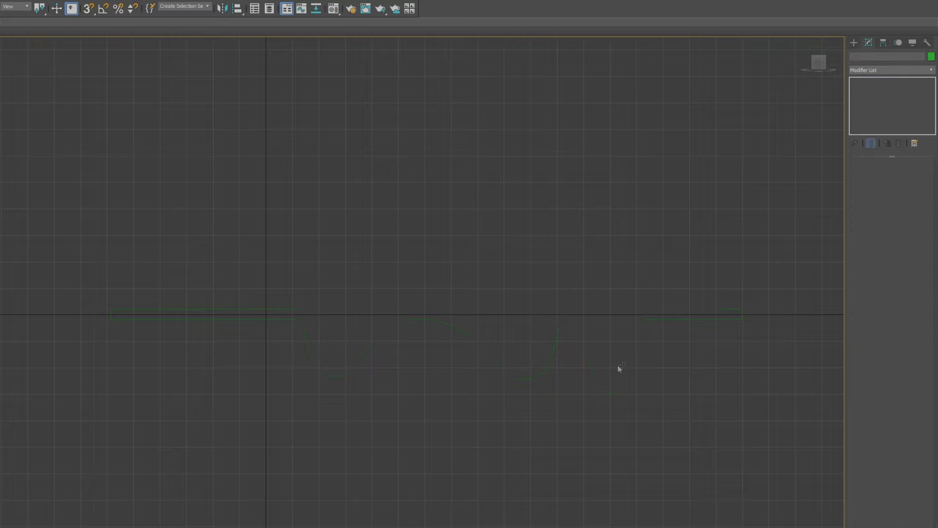
{"action": "left_click", "coordinate": [585, 355]}
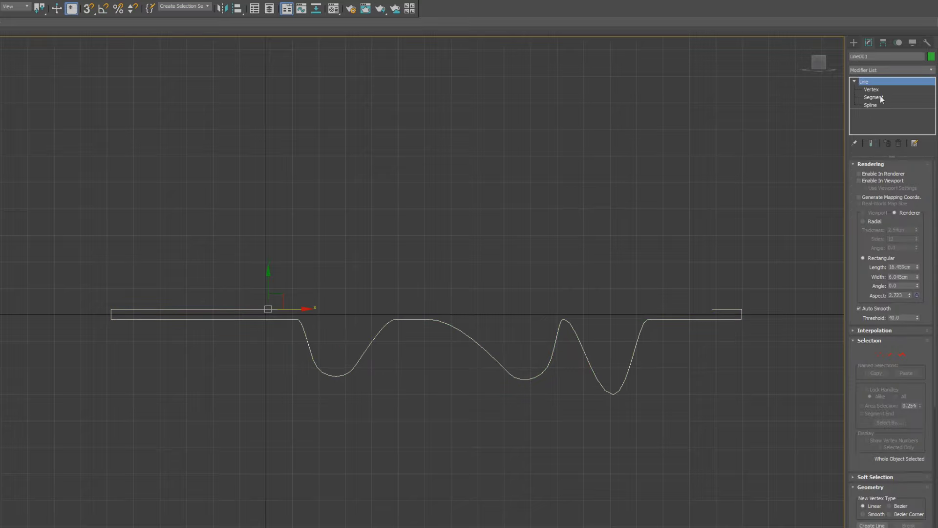
Try scaling the peak-to-bottom segment flat at Segment level, then undo it.
{"action": "left_click", "coordinate": [880, 98]}
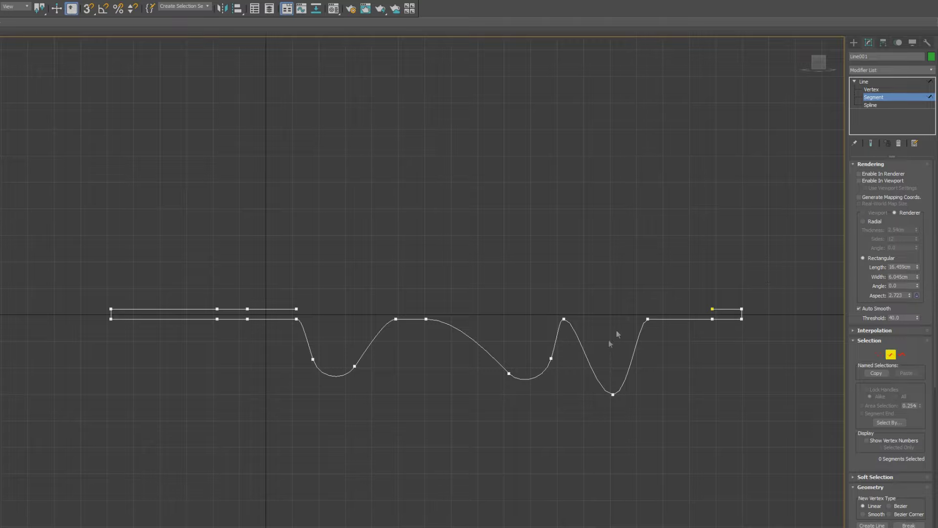
{"action": "left_click", "coordinate": [587, 356]}
{"action": "middle_click_drag", "start_coordinate": [575, 371], "coordinate": [465, 389]}
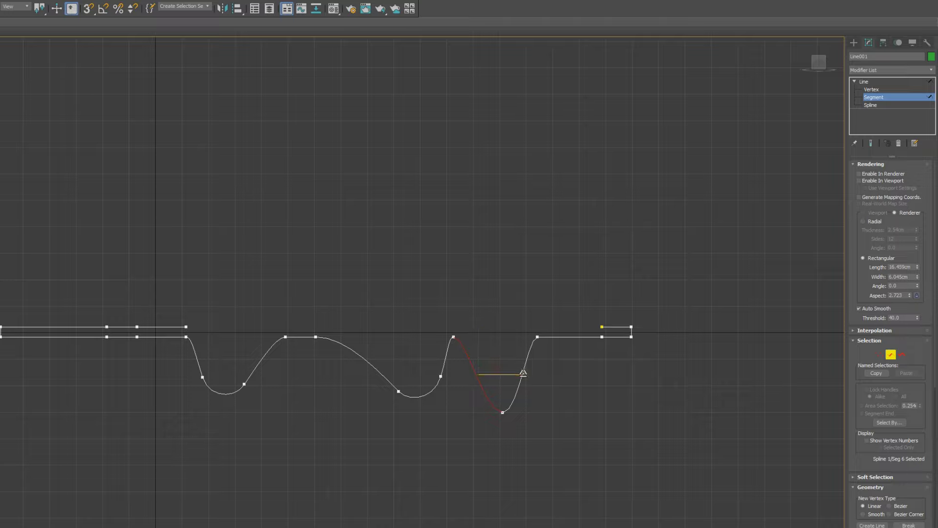
{"action": "key", "text": "r"}
{"action": "left_click_drag", "start_coordinate": [523, 373], "coordinate": [188, 381]}
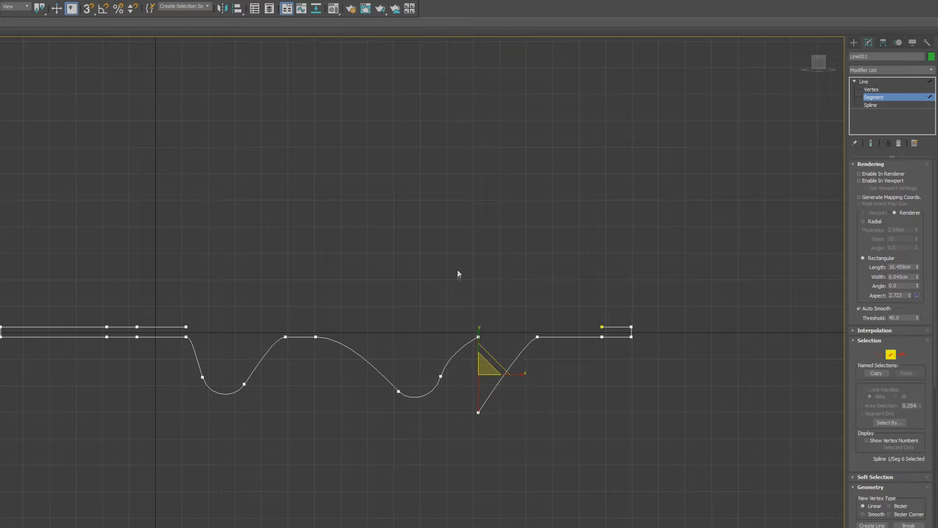
{"action": "left_click", "coordinate": [521, 375]}
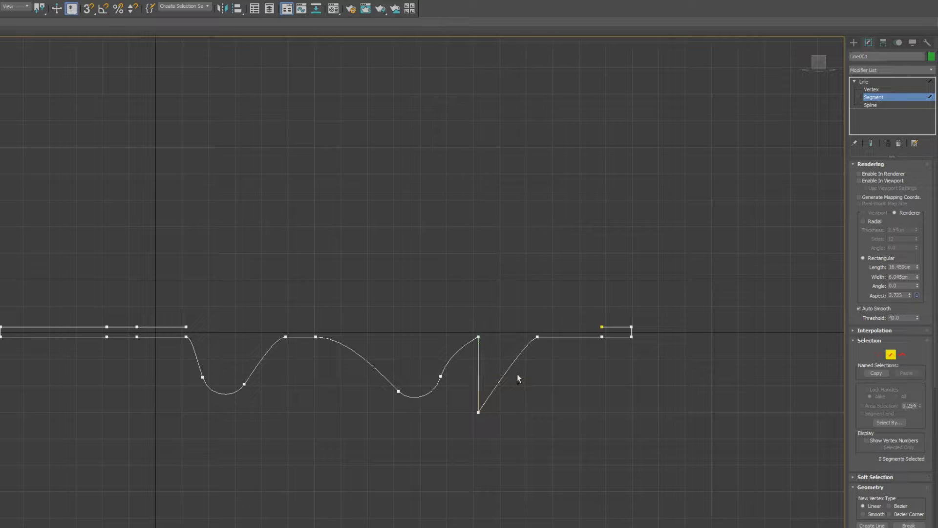
{"action": "key", "text": "ctrl+z"}
{"action": "key", "text": "ctrl+z"}
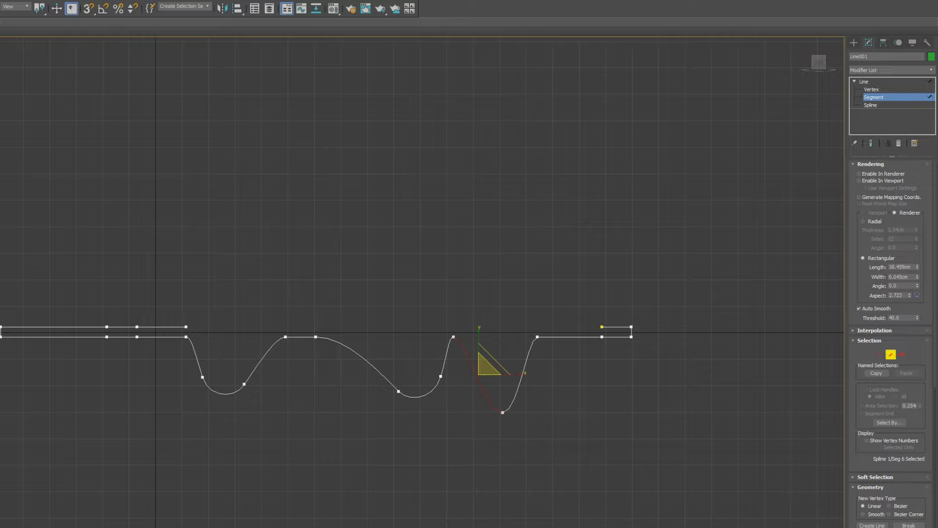
Delete the two top-left flat segments and pick the flat segment before the first dip.
{"action": "key", "text": "ctrl+a"}
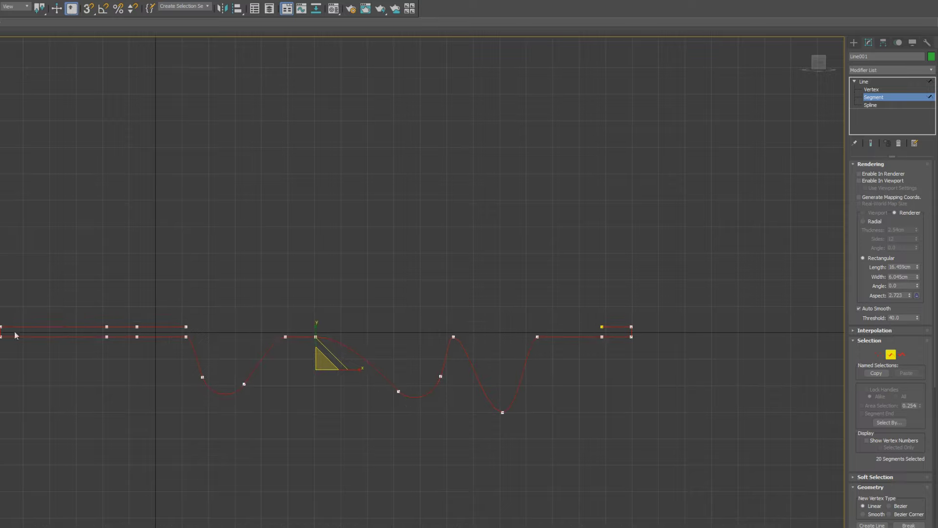
{"action": "left_click", "coordinate": [1, 320]}
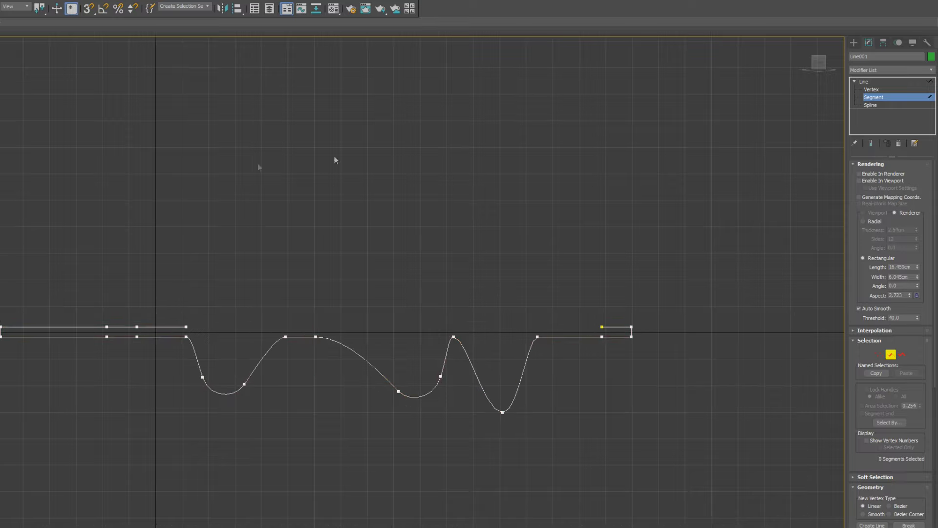
{"action": "left_click_drag", "start_coordinate": [85, 311], "coordinate": [122, 332]}
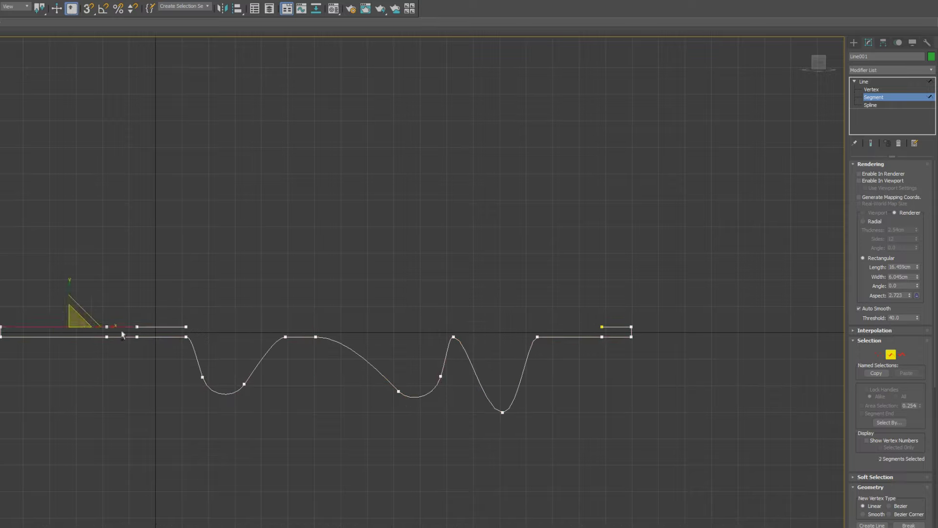
{"action": "key", "text": "Delete"}
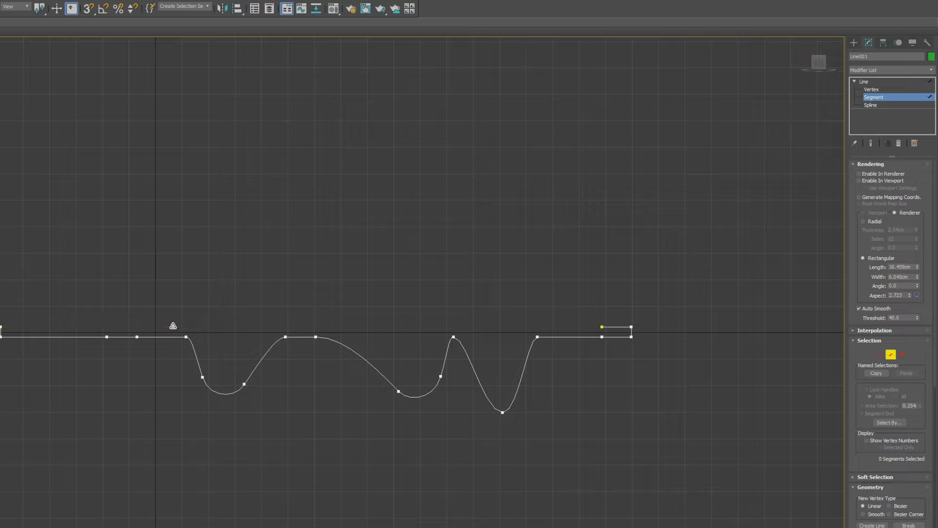
{"action": "left_click", "coordinate": [152, 336]}
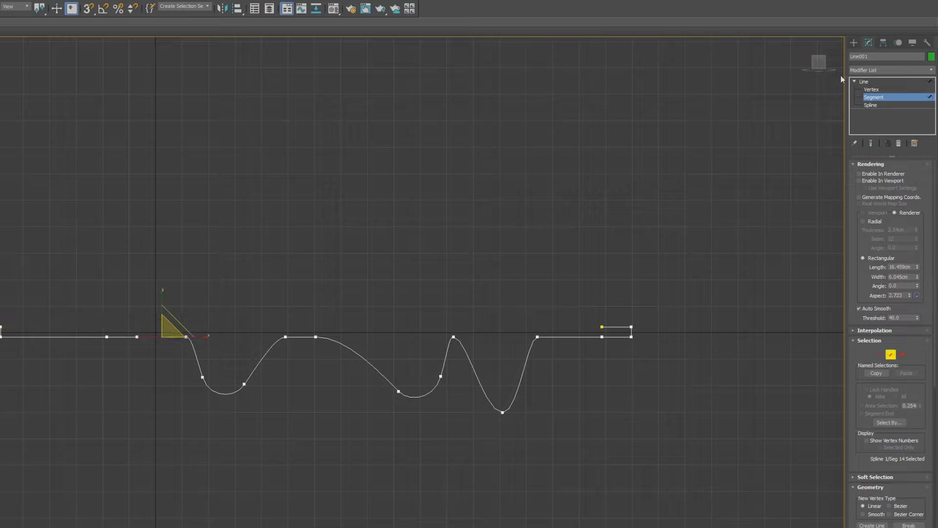
Squash the whole spline flat on Y at Spline level, undo it, and return to Line level.
{"action": "left_click", "coordinate": [871, 104]}
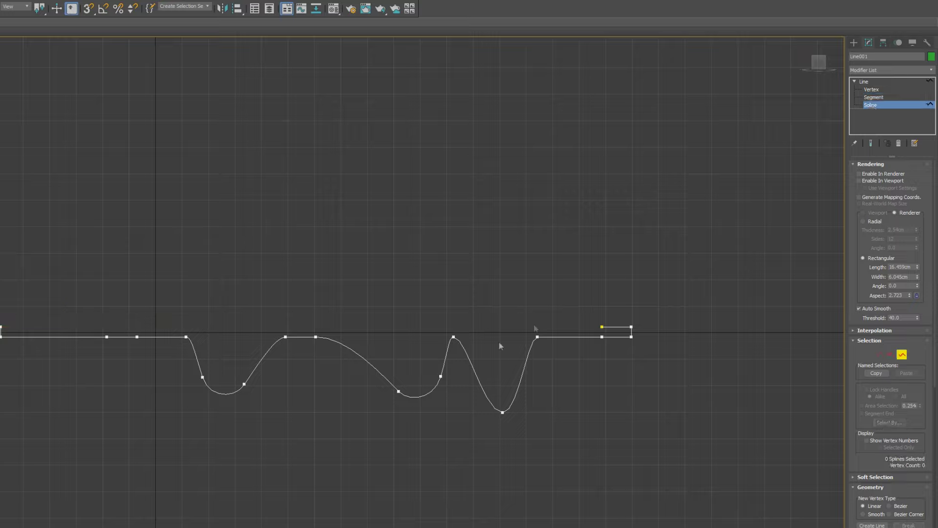
{"action": "left_click", "coordinate": [479, 375]}
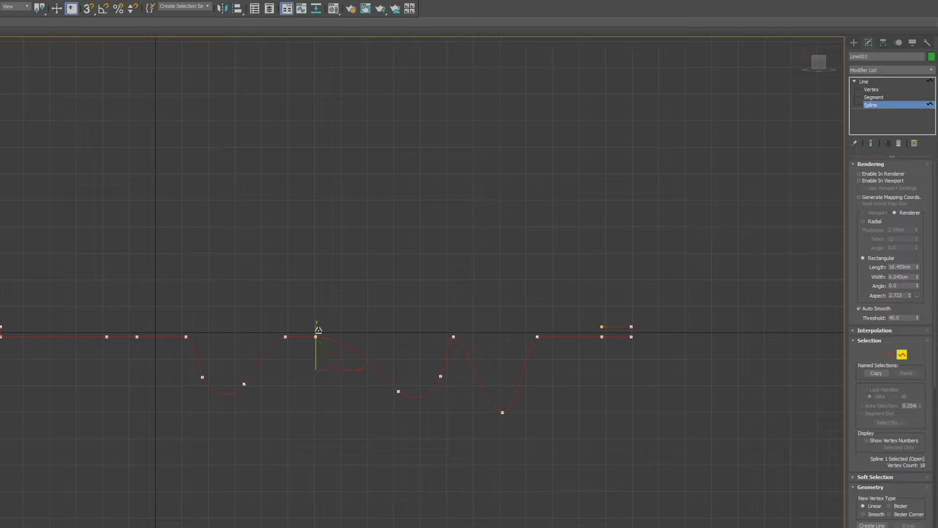
{"action": "left_click_drag", "start_coordinate": [318, 326], "coordinate": [309, 395]}
{"action": "key", "text": "F8"}
{"action": "key", "text": "ctrl+z"}
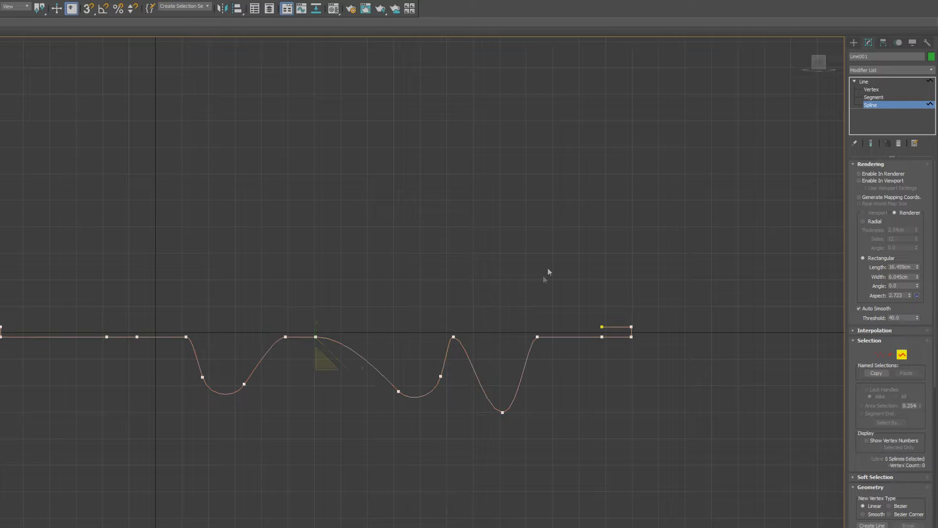
{"action": "left_click", "coordinate": [873, 83]}
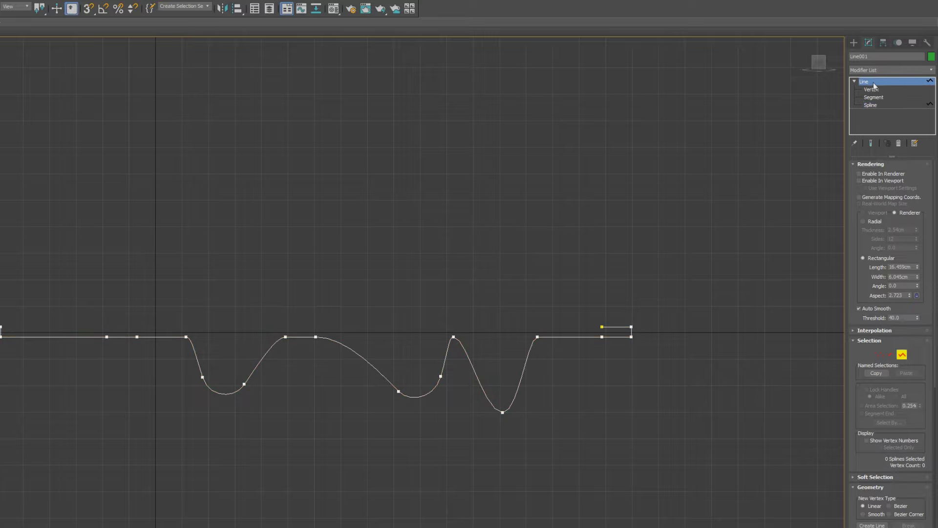
Maximize the Perspective viewport and delete the wavy line, leaving an empty grid.
{"action": "left_click", "coordinate": [487, 285]}
{"action": "key", "text": "alt+w"}
{"action": "left_click", "coordinate": [473, 386]}
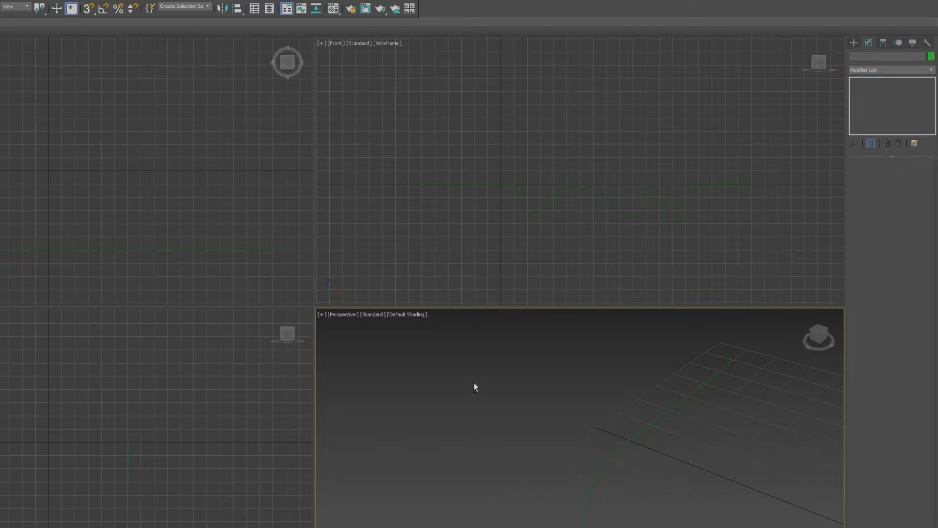
{"action": "key", "text": "alt+w"}
{"action": "scroll", "coordinate": [486, 365], "scroll_direction": "down", "scroll_amount": 5}
{"action": "scroll", "coordinate": [440, 303], "scroll_direction": "up", "scroll_amount": 2}
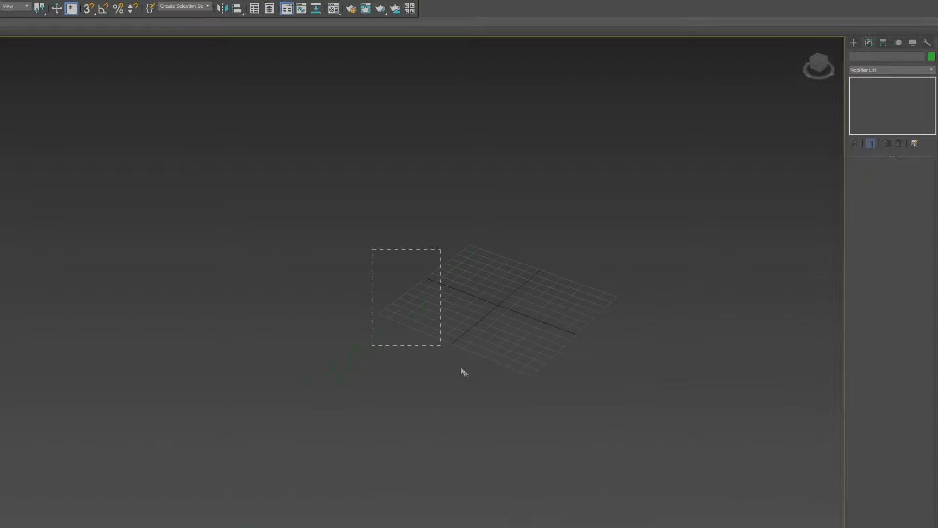
{"action": "left_click_drag", "start_coordinate": [463, 372], "coordinate": [450, 345]}
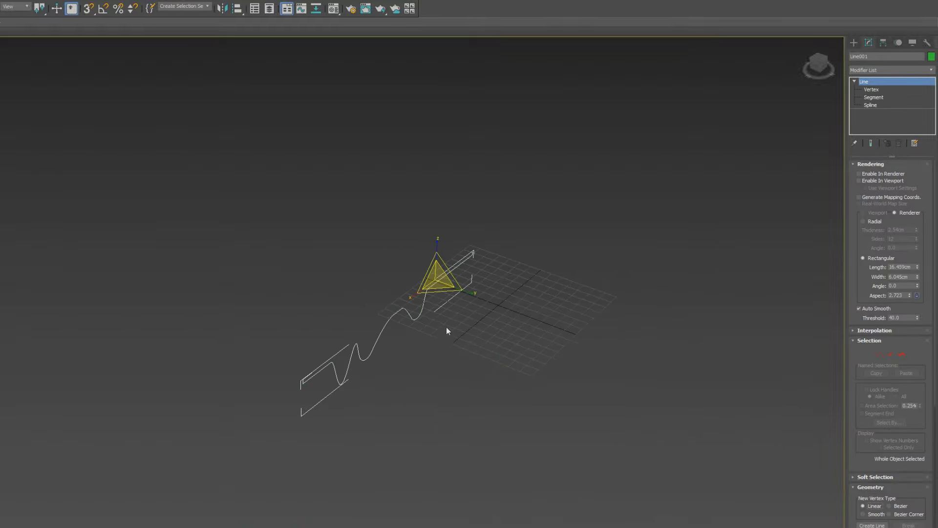
{"action": "key", "text": "Delete"}
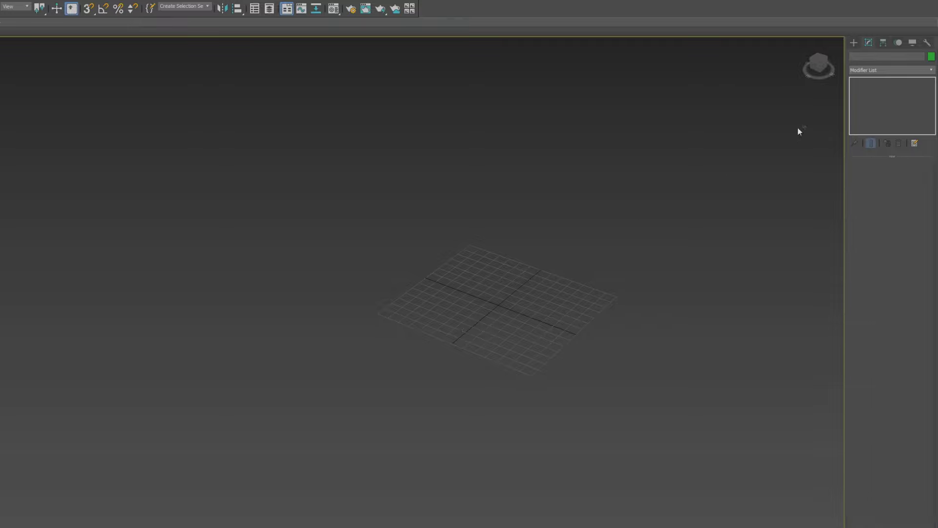
{"action": "left_click", "coordinate": [853, 42]}
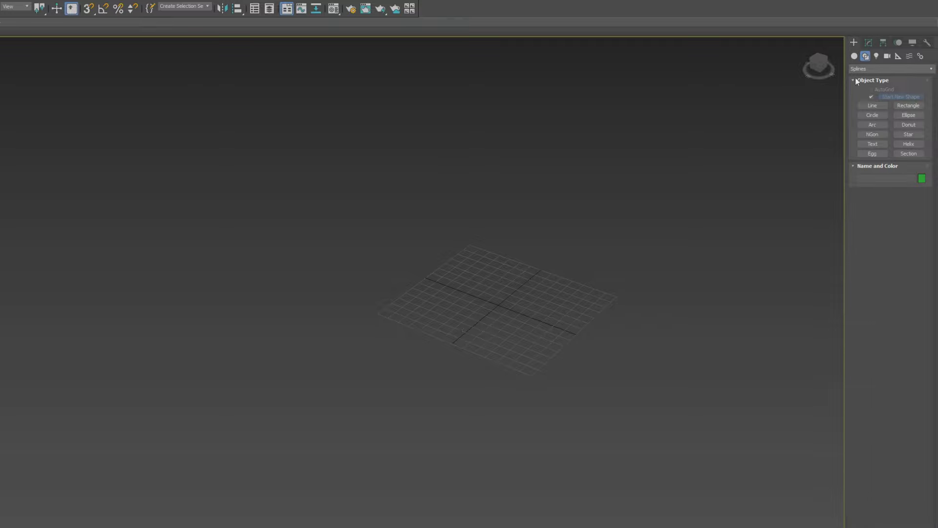
{"action": "left_click", "coordinate": [872, 125]}
{"action": "scroll", "coordinate": [454, 314], "scroll_direction": "up", "scroll_amount": 5}
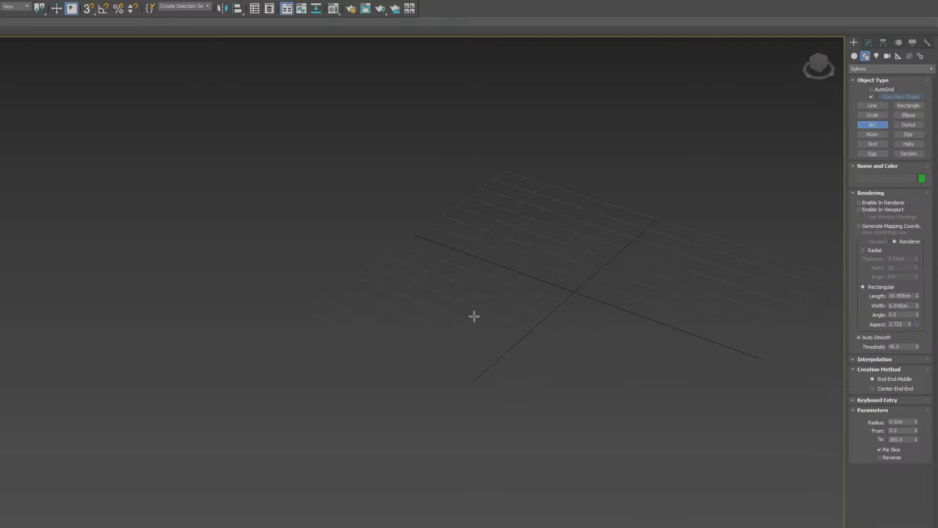
{"action": "scroll", "coordinate": [431, 309], "scroll_direction": "down", "scroll_amount": 5}
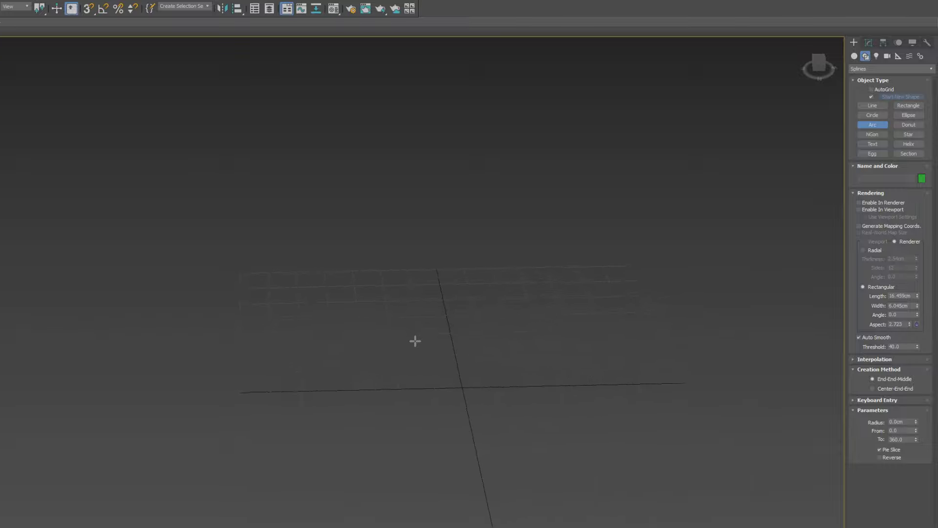
{"action": "left_click_drag", "start_coordinate": [386, 324], "coordinate": [415, 322]}
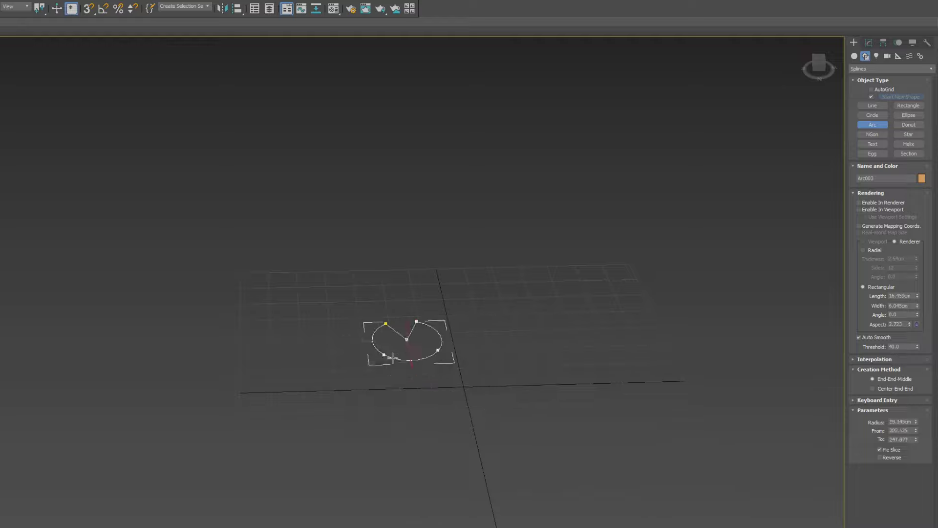
{"action": "right_click", "coordinate": [675, 316]}
{"action": "mouse_move", "coordinate": [333, 324]}
{"action": "left_mouse_down"}
{"action": "mouse_move", "coordinate": [344, 333]}
{"action": "mouse_move", "coordinate": [478, 325]}
{"action": "left_mouse_up"}
{"action": "right_click", "coordinate": [440, 347]}
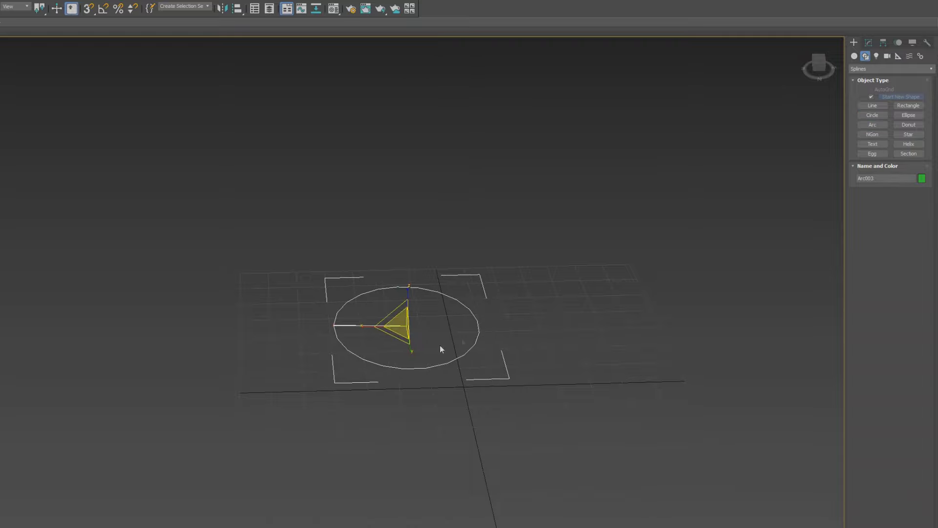
{"action": "left_click", "coordinate": [867, 43]}
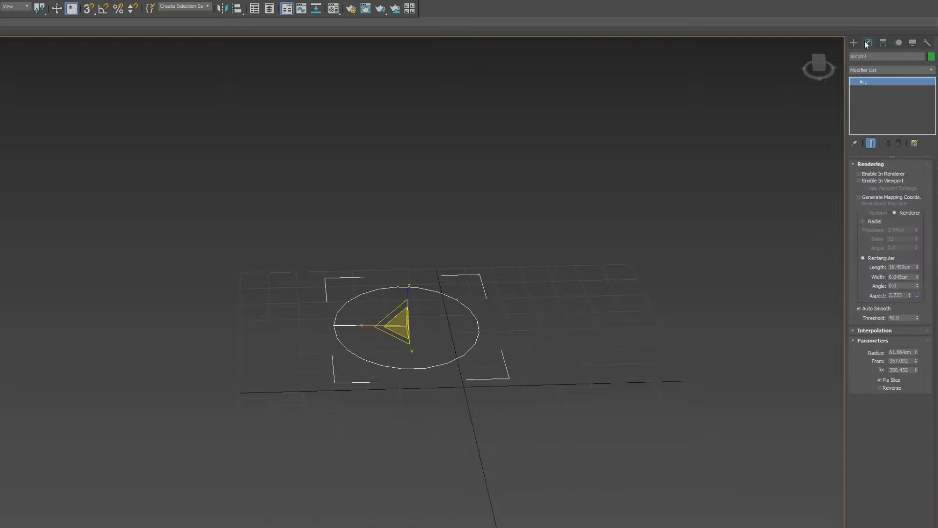
{"action": "left_click", "coordinate": [881, 380]}
{"action": "key", "text": "Delete"}
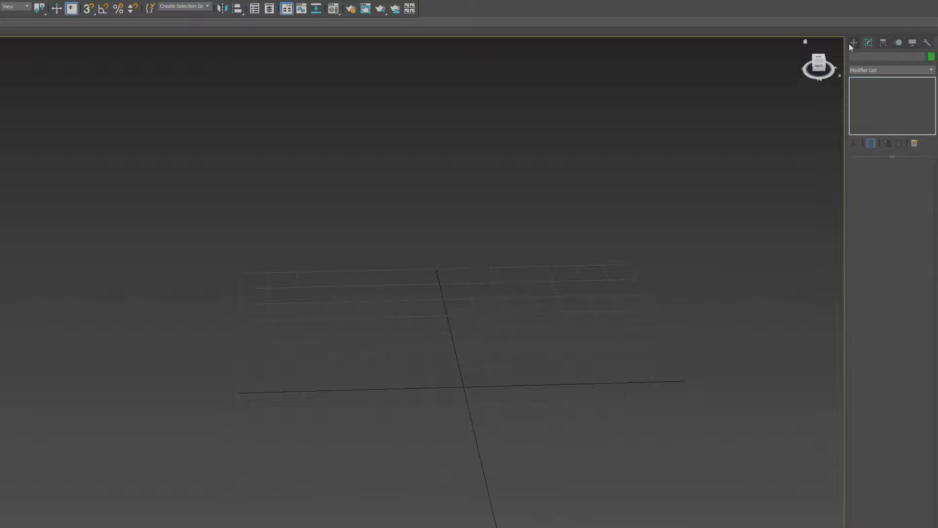
Draw arc Arc003 across the grid (radius 129.987cm, 24.373 to 151.996) and show its parameters.
{"action": "left_click", "coordinate": [854, 43]}
{"action": "left_click", "coordinate": [865, 125]}
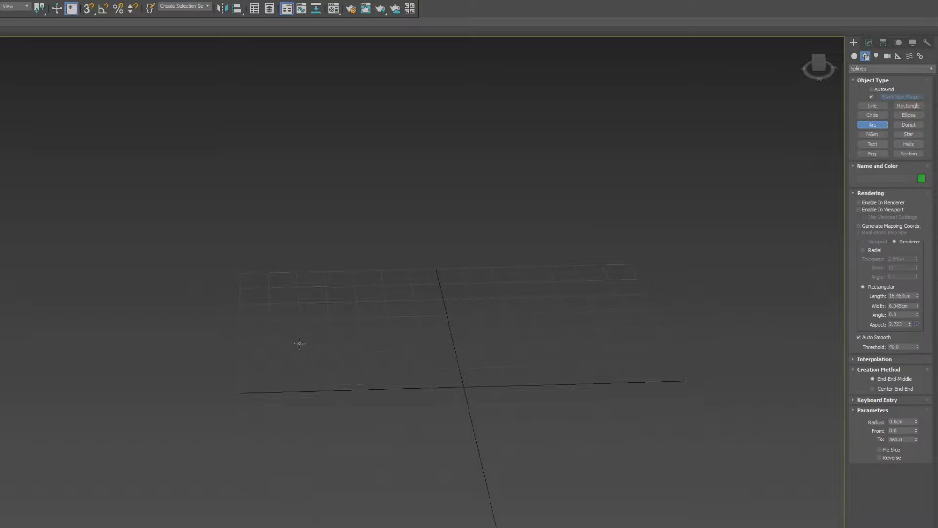
{"action": "left_click", "coordinate": [296, 321]}
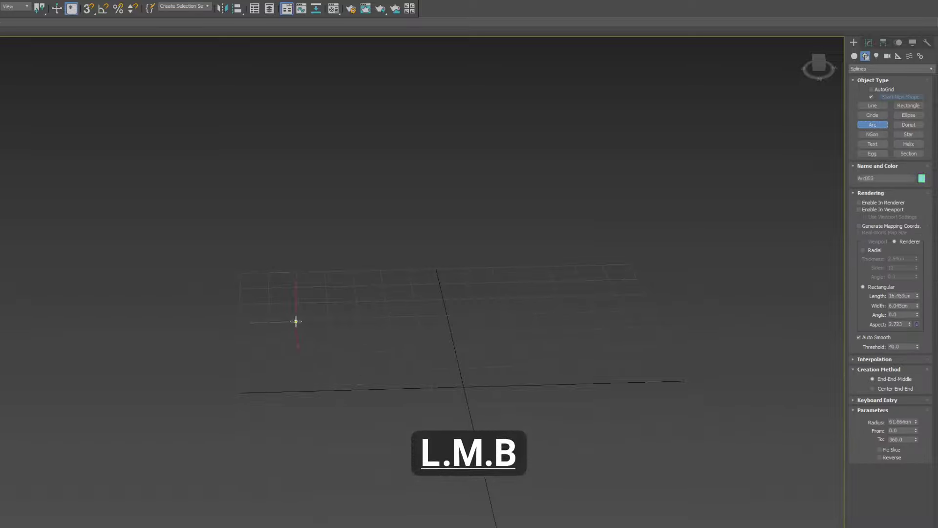
{"action": "left_click_drag", "start_coordinate": [296, 321], "coordinate": [569, 320]}
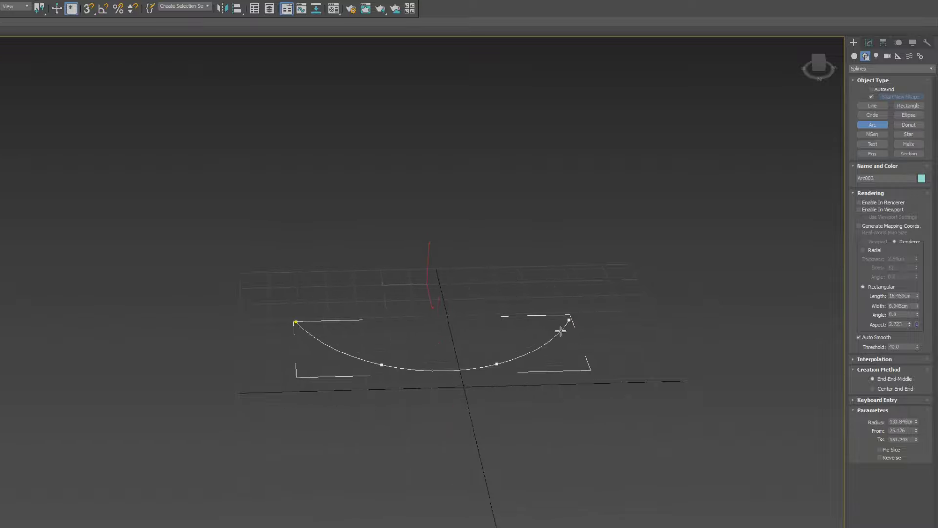
{"action": "left_click", "coordinate": [563, 328]}
{"action": "left_click", "coordinate": [868, 42]}
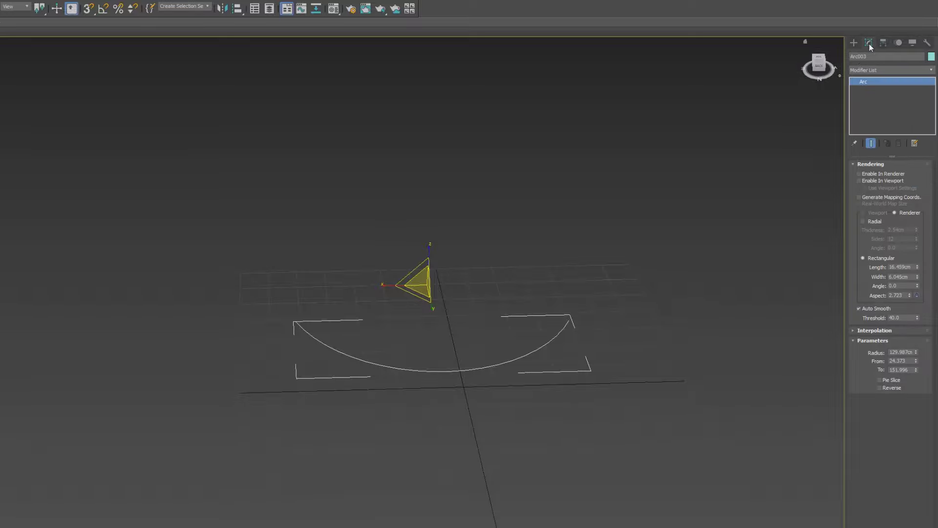
{"action": "middle_click_drag", "start_coordinate": [405, 358], "coordinate": [465, 347], "text": "alt"}
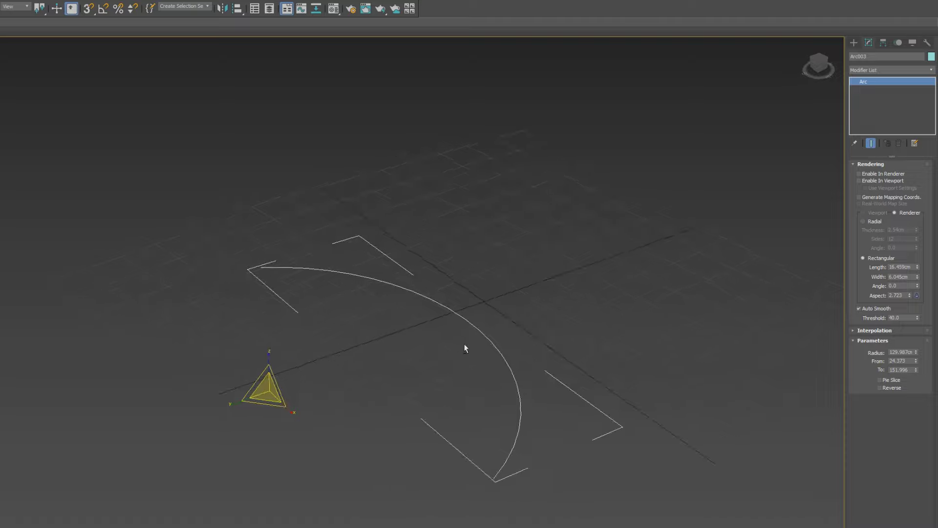
{"action": "left_click", "coordinate": [870, 179]}
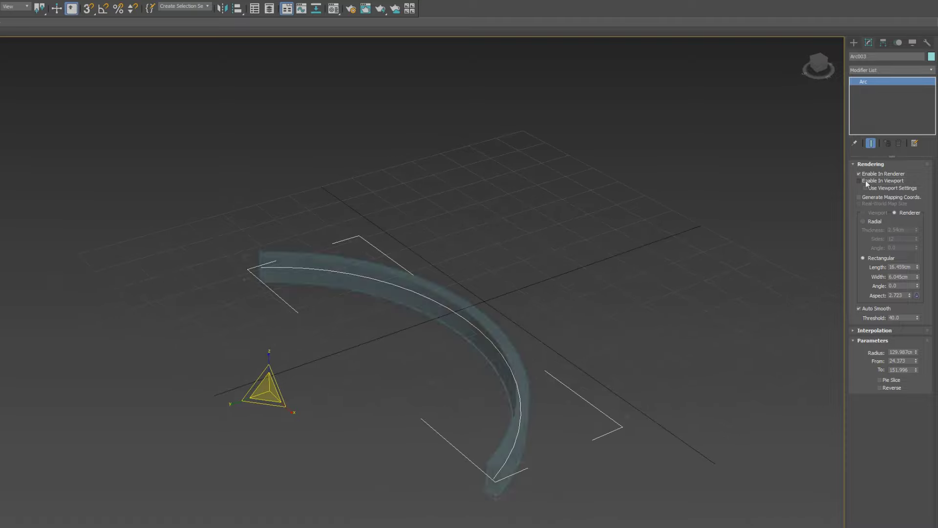
{"action": "left_click", "coordinate": [864, 174]}
{"action": "left_click", "coordinate": [859, 180]}
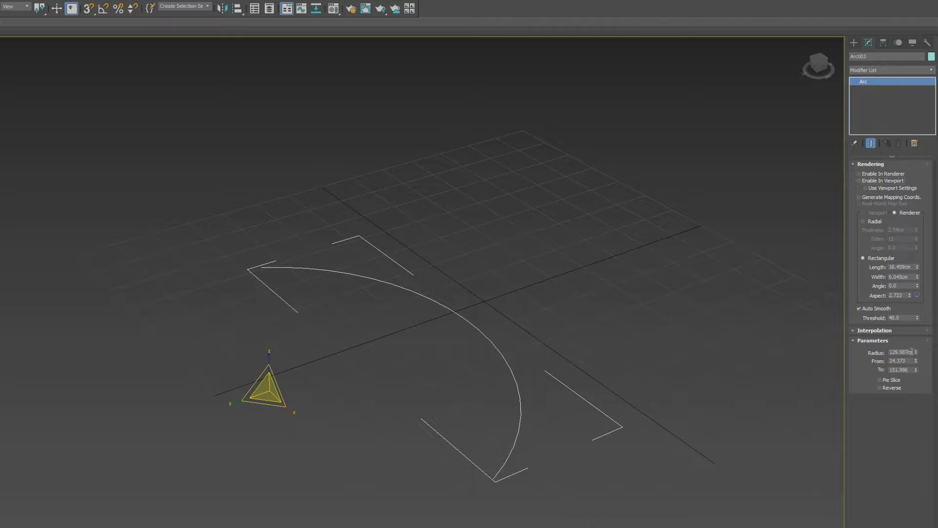
Set Arc003's Radius to 120, From to 0 and To to 180, then reselect the arc.
{"action": "left_click", "coordinate": [912, 352]}
{"action": "type", "text": "120"}
{"action": "key", "text": "Return"}
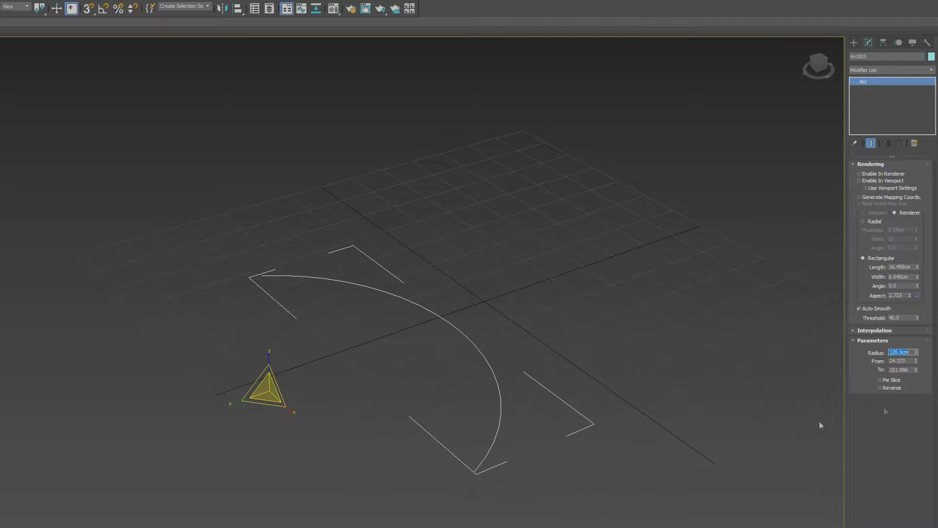
{"action": "left_click", "coordinate": [901, 361]}
{"action": "type", "text": "0"}
{"action": "key", "text": "Tab"}
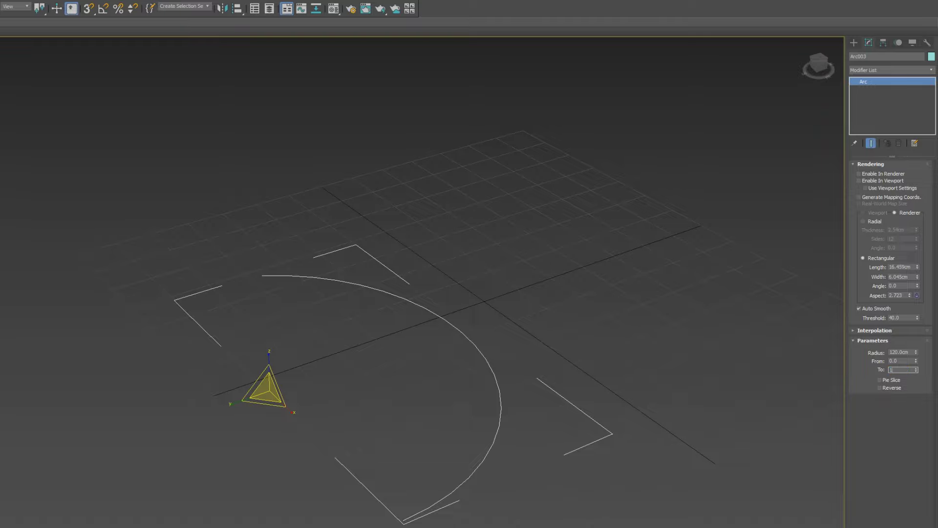
{"action": "type", "text": "180"}
{"action": "key", "text": "Return"}
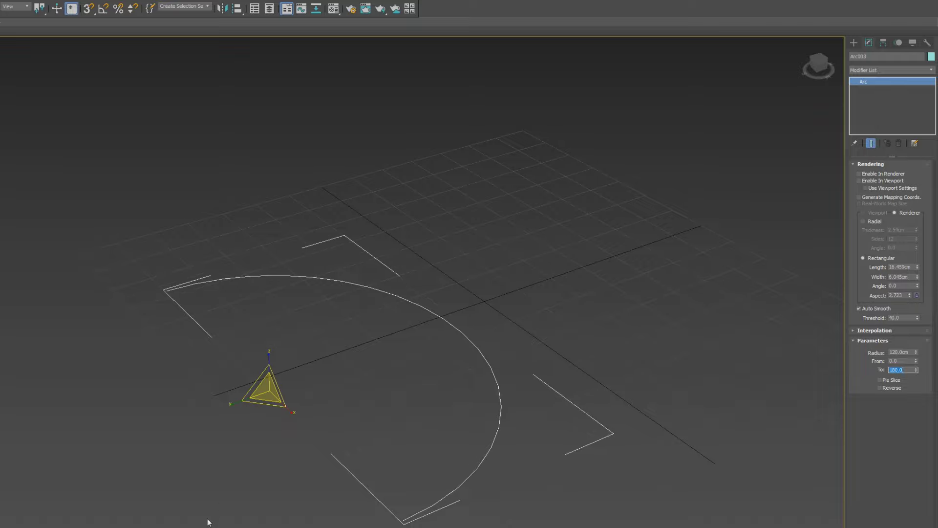
{"action": "left_click", "coordinate": [409, 340]}
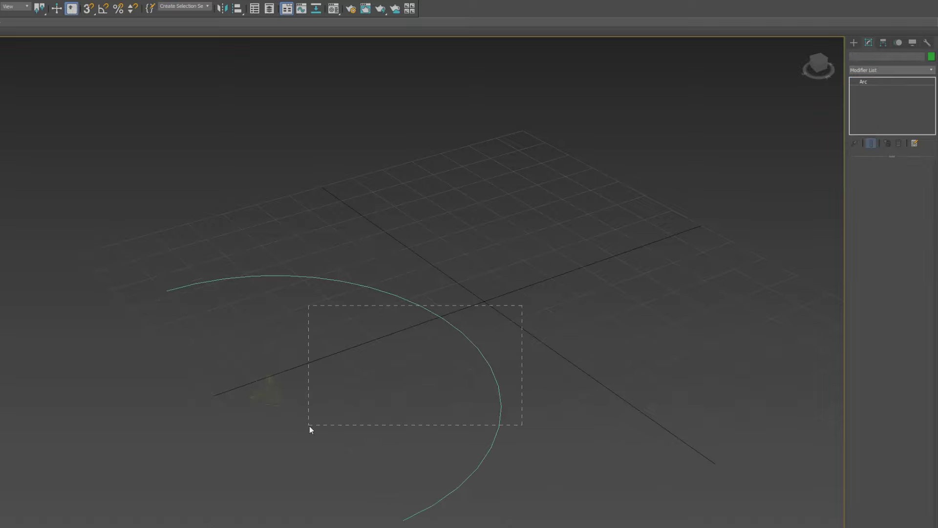
{"action": "left_click_drag", "start_coordinate": [310, 426], "coordinate": [309, 426]}
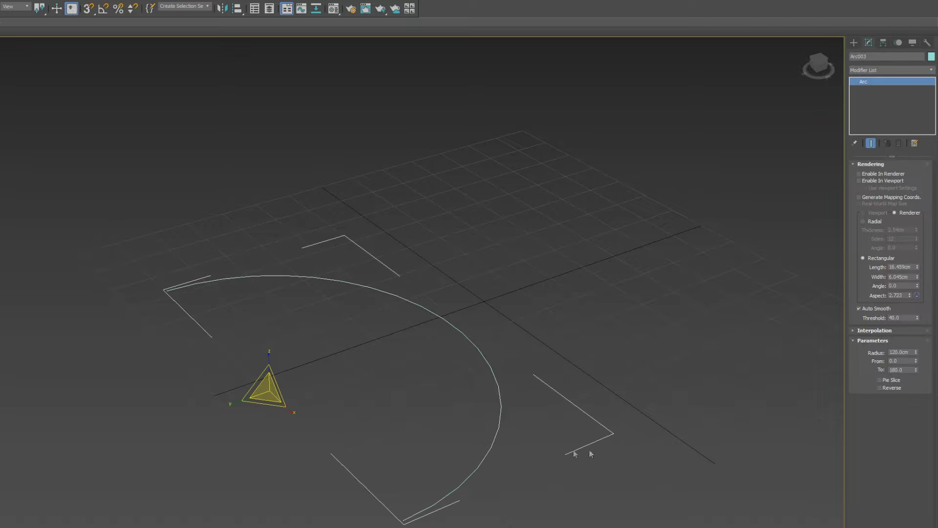
Enable Pie Slice on Arc003, closing it into a D-shaped half-disc, and reselect it.
{"action": "left_click", "coordinate": [891, 381]}
{"action": "key", "text": "ctrl+z"}
{"action": "middle_click_drag", "start_coordinate": [374, 428], "coordinate": [392, 395], "text": "alt"}
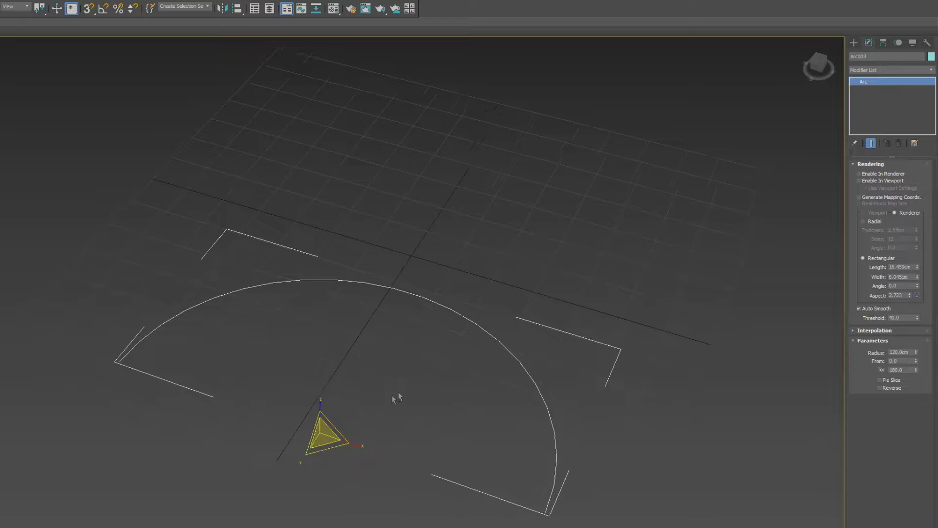
{"action": "left_click", "coordinate": [879, 380]}
{"action": "middle_click_drag", "start_coordinate": [582, 500], "coordinate": [500, 344], "text": "alt"}
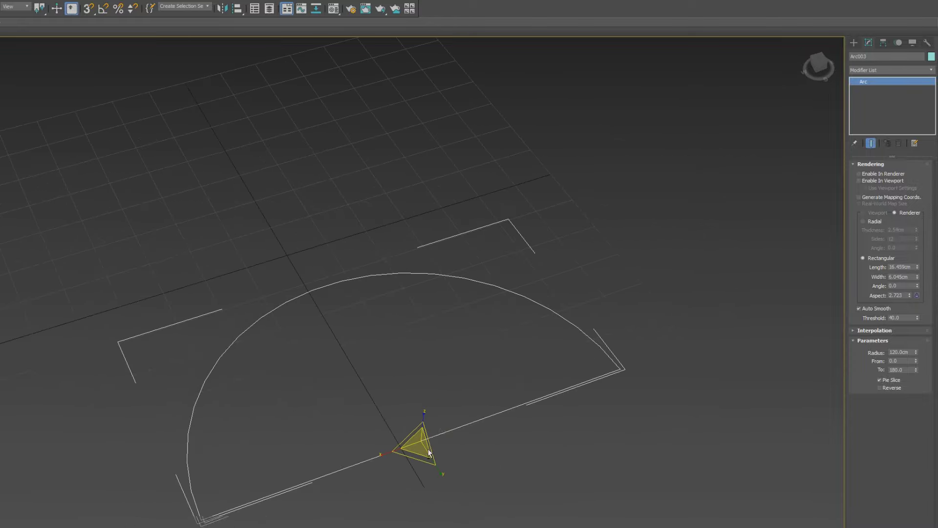
{"action": "left_click", "coordinate": [501, 345]}
{"action": "middle_click_drag", "start_coordinate": [482, 413], "coordinate": [477, 368], "text": "alt"}
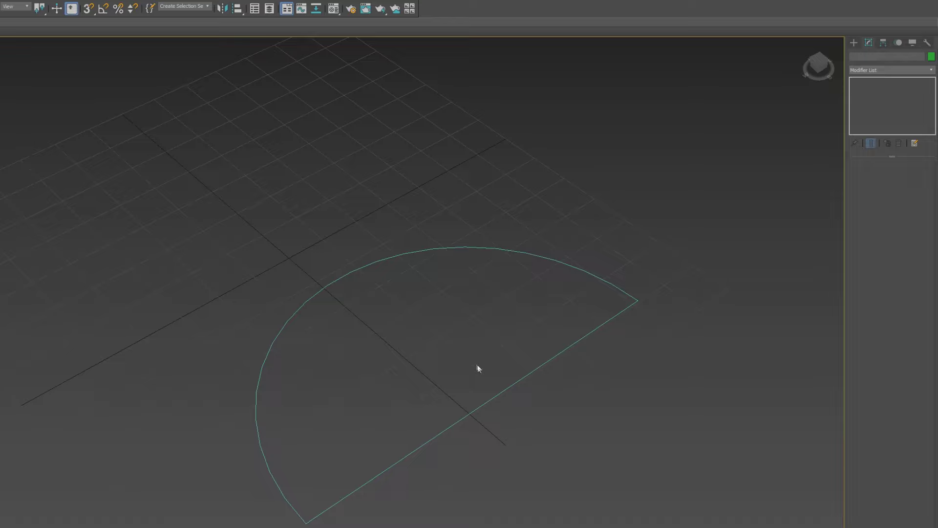
{"action": "left_click", "coordinate": [497, 397]}
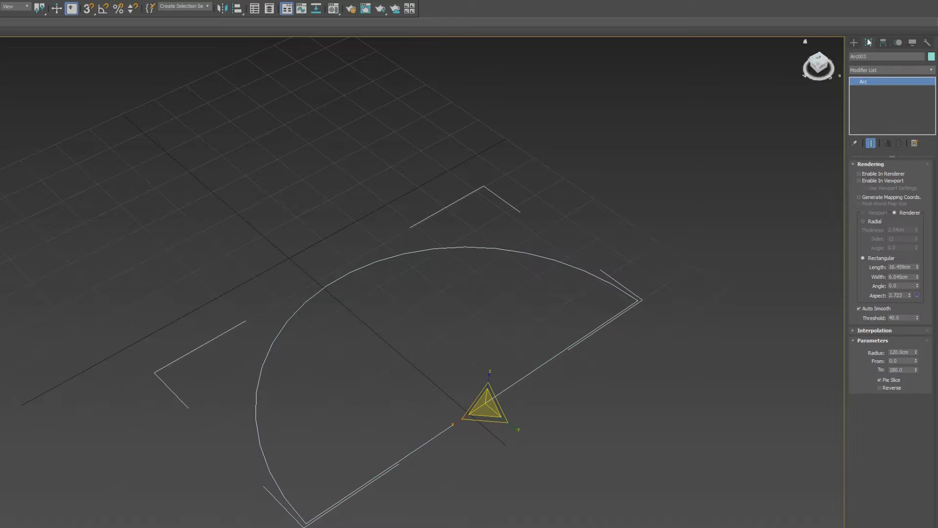
Apply an Extrude modifier to Arc003, making a 10.16cm-thick slab, and inspect it.
{"action": "left_click", "coordinate": [863, 71]}
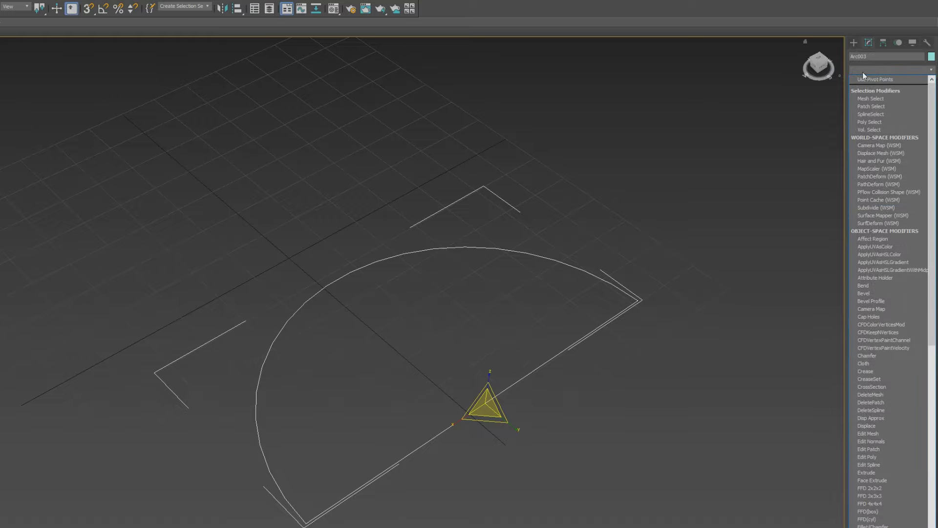
{"action": "key", "text": "e"}
{"action": "key", "text": "e"}
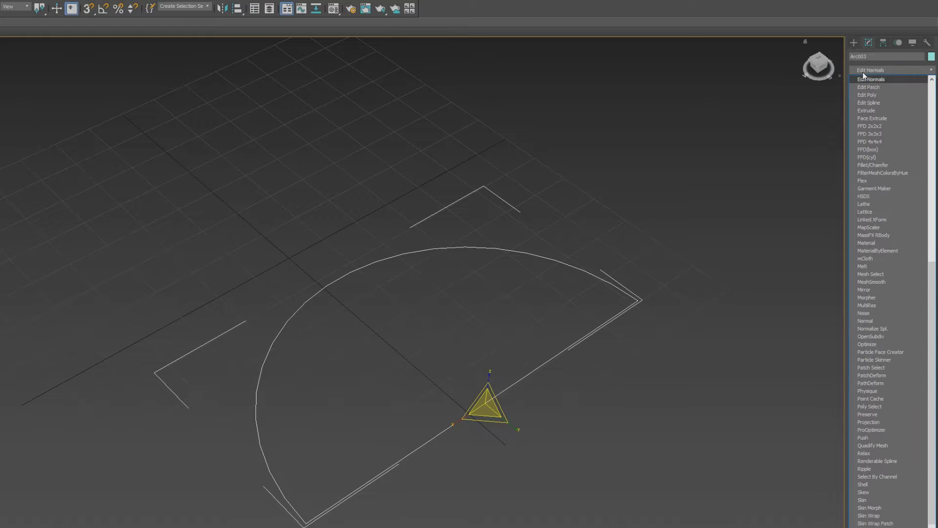
{"action": "key", "text": "e"}
{"action": "key", "text": "e"}
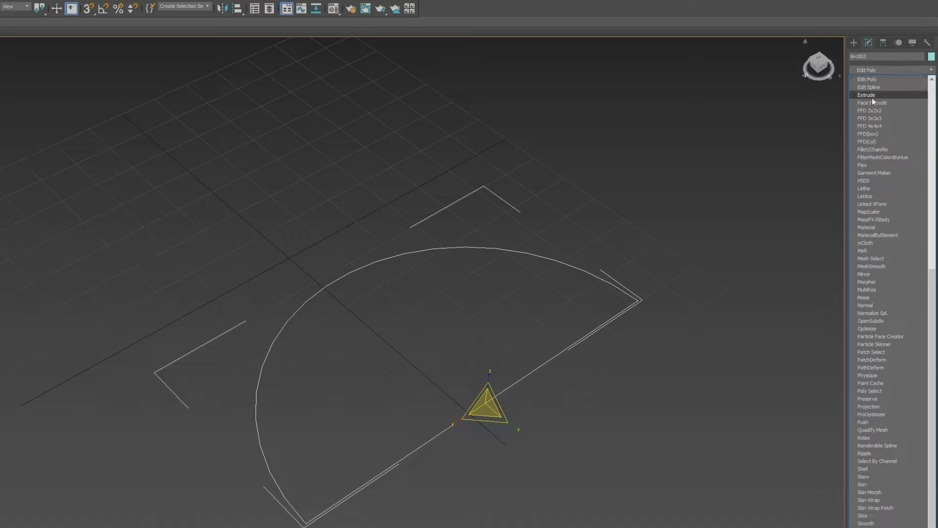
{"action": "left_click", "coordinate": [872, 97]}
{"action": "left_click", "coordinate": [546, 407]}
{"action": "middle_click_drag", "start_coordinate": [546, 408], "coordinate": [479, 397], "text": "alt"}
{"action": "left_click", "coordinate": [296, 373]}
{"action": "middle_click_drag", "start_coordinate": [297, 372], "coordinate": [429, 440]}
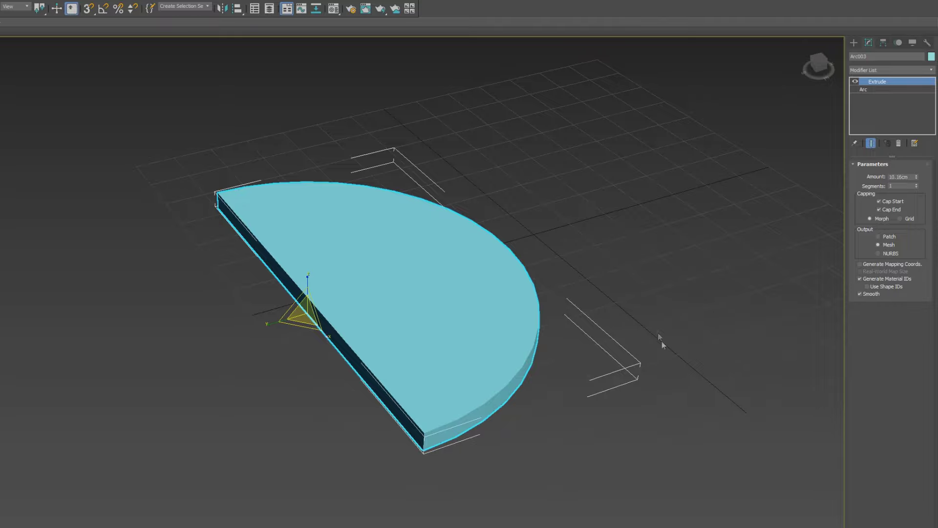
{"action": "middle_click_drag", "start_coordinate": [662, 341], "coordinate": [551, 331]}
{"action": "left_click", "coordinate": [550, 330]}
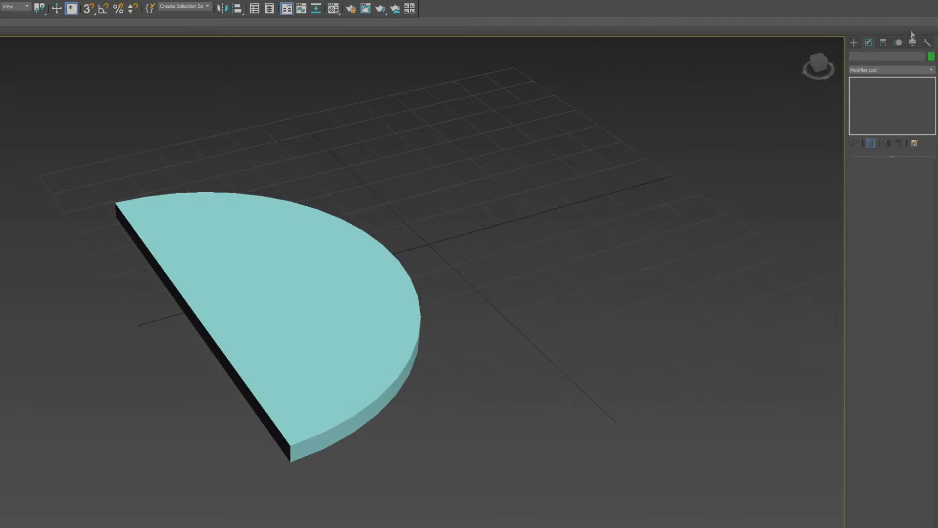
Start a Helix spline beside the half-disc slab, then cancel the unfinished attempt.
{"action": "left_click", "coordinate": [852, 43]}
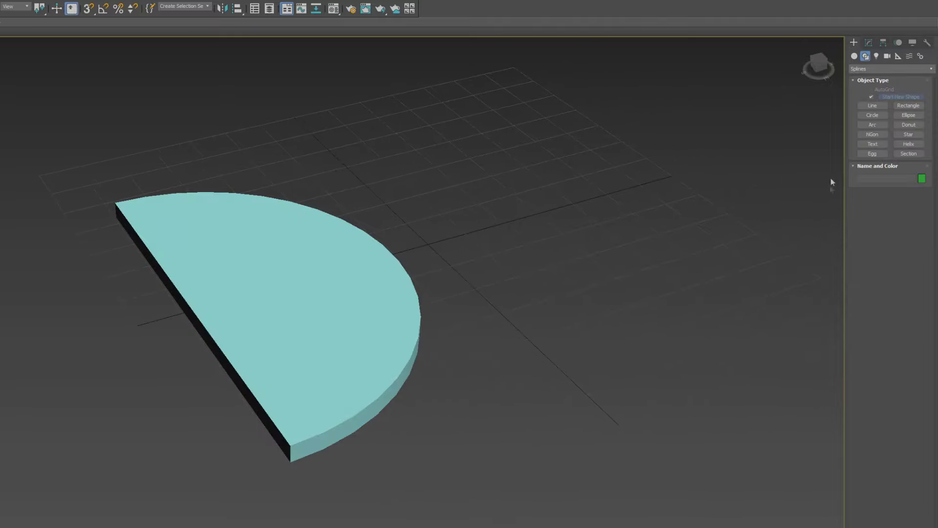
{"action": "left_click", "coordinate": [914, 146]}
{"action": "middle_click_drag", "start_coordinate": [578, 292], "coordinate": [453, 298]}
{"action": "left_click_drag", "start_coordinate": [527, 260], "coordinate": [625, 305]}
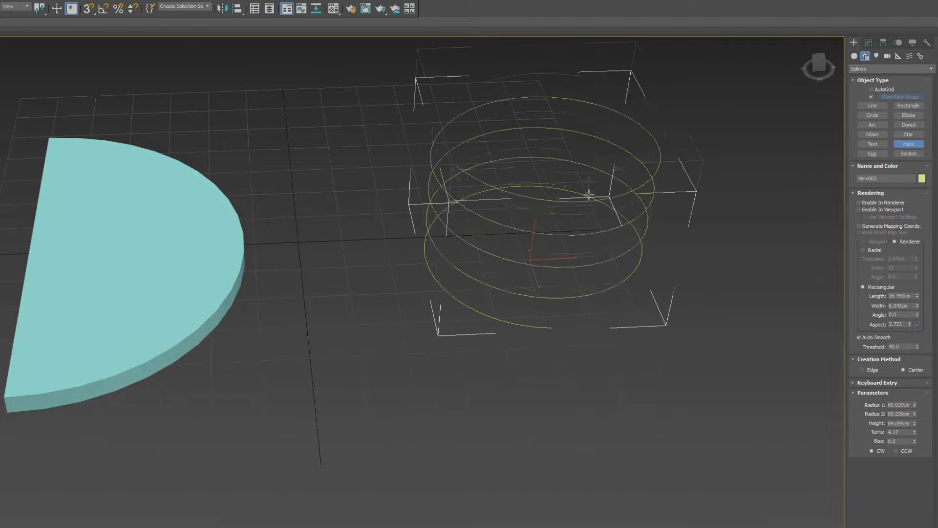
{"action": "left_click", "coordinate": [567, 132]}
{"action": "right_click", "coordinate": [559, 159]}
Draw Helix002, a tapering helix about 102 cm tall, beside the slab.
{"action": "left_click_drag", "start_coordinate": [488, 238], "coordinate": [549, 304]}
{"action": "left_click", "coordinate": [534, 115]}
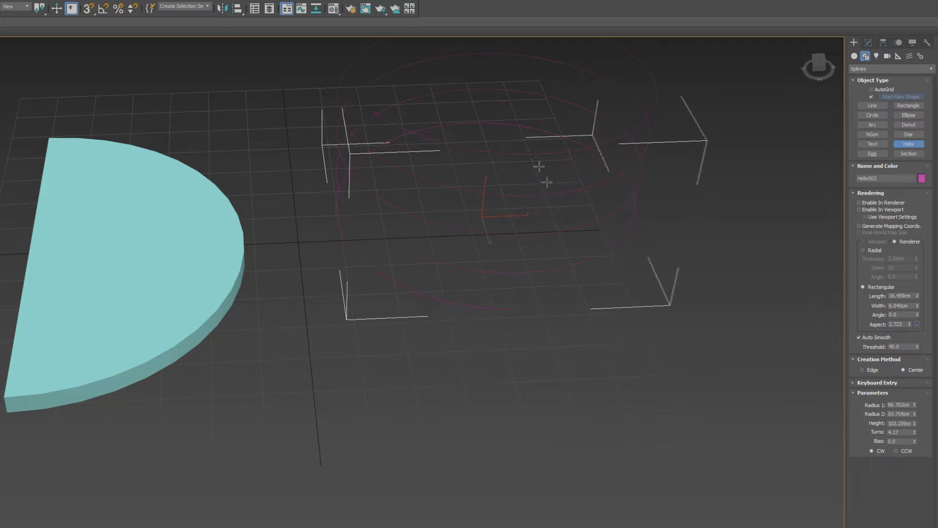
{"action": "left_click", "coordinate": [586, 220]}
{"action": "right_click", "coordinate": [530, 215]}
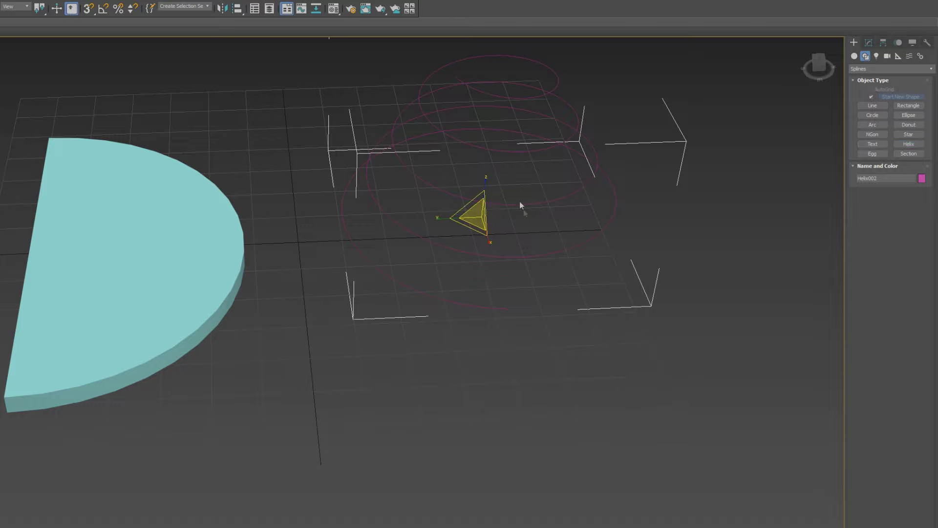
{"action": "middle_click_drag", "start_coordinate": [520, 201], "coordinate": [540, 309]}
{"action": "left_click", "coordinate": [869, 43]}
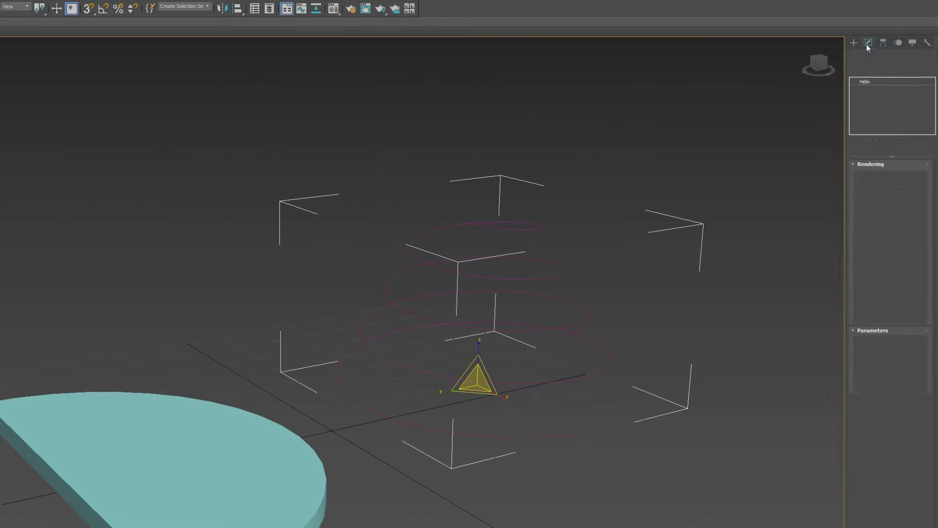
Enable the helix in renderer and viewport, and shrink Radius 1 to 33.814 cm.
{"action": "left_click", "coordinate": [859, 174]}
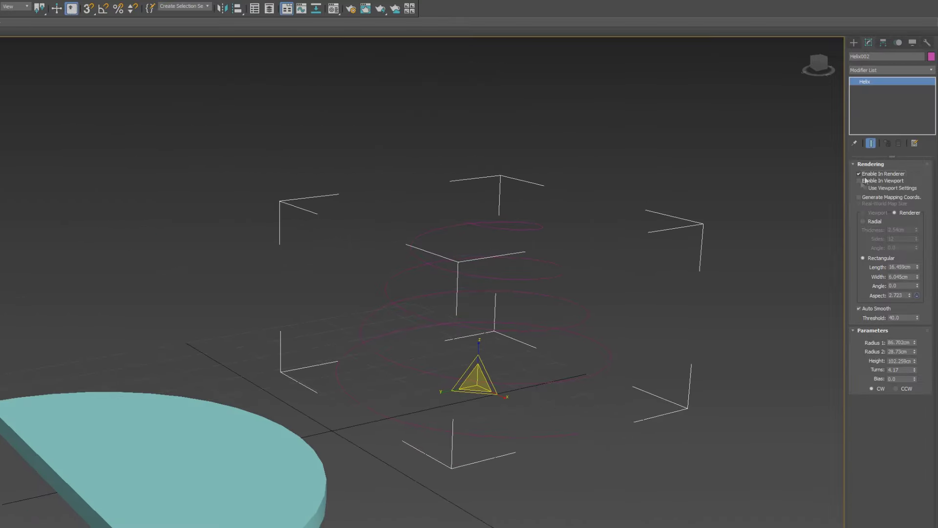
{"action": "left_click", "coordinate": [859, 181]}
{"action": "middle_click_drag", "start_coordinate": [755, 327], "coordinate": [743, 313], "text": "alt"}
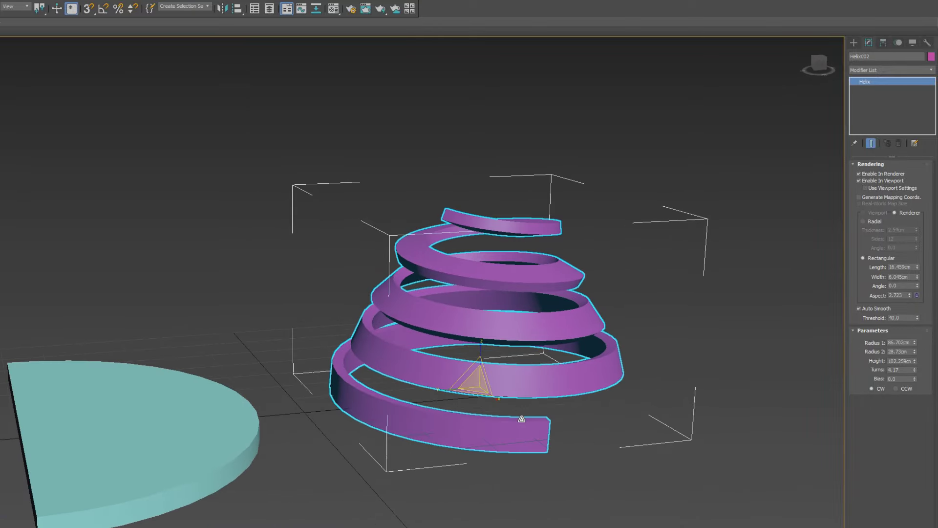
{"action": "scroll", "coordinate": [450, 273], "scroll_direction": "up", "scroll_amount": 3}
{"action": "scroll", "coordinate": [569, 374], "scroll_direction": "up", "scroll_amount": 1}
{"action": "scroll", "coordinate": [582, 374], "scroll_direction": "up", "scroll_amount": 2}
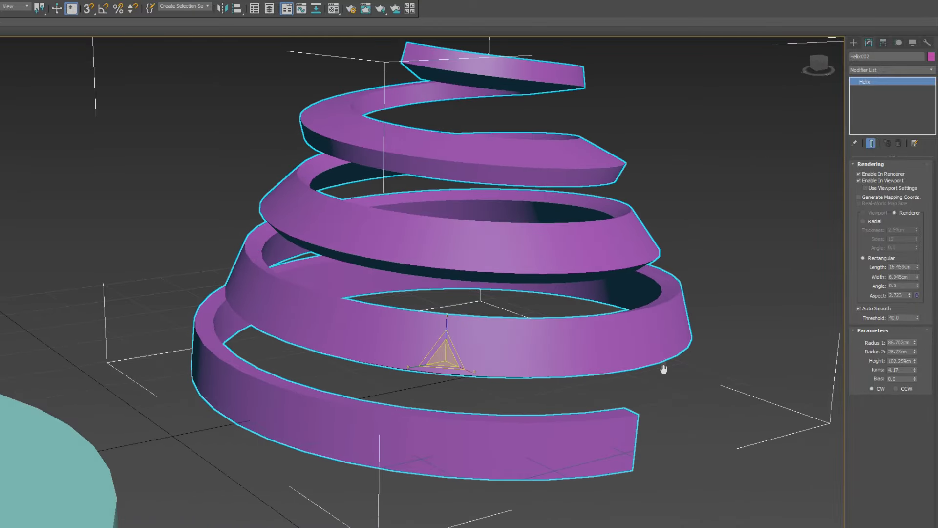
{"action": "scroll", "coordinate": [662, 368], "scroll_direction": "up", "scroll_amount": 2}
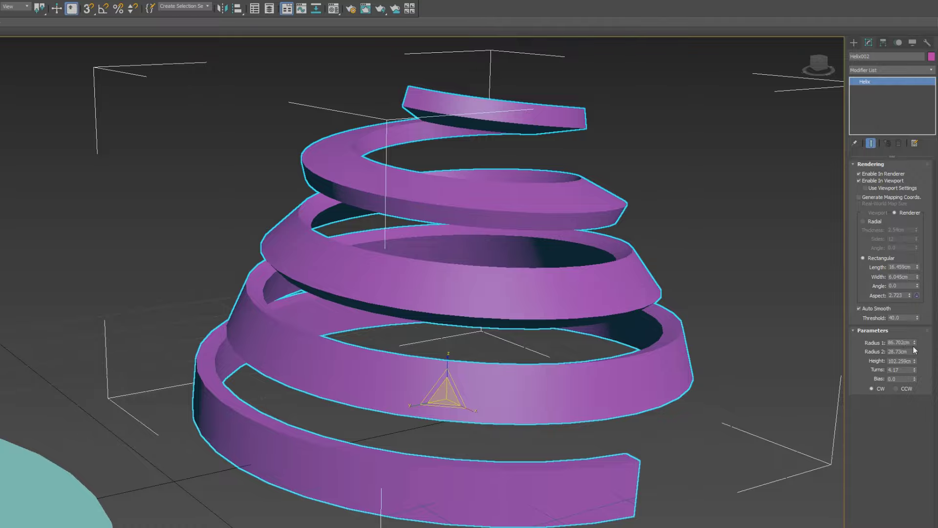
{"action": "mouse_move", "coordinate": [915, 343]}
{"action": "left_mouse_down"}
{"action": "mouse_move", "coordinate": [911, 371]}
{"action": "mouse_move", "coordinate": [915, 334]}
{"action": "mouse_move", "coordinate": [915, 364]}
{"action": "mouse_move", "coordinate": [915, 342]}
{"action": "mouse_move", "coordinate": [915, 356]}
{"action": "left_mouse_up"}
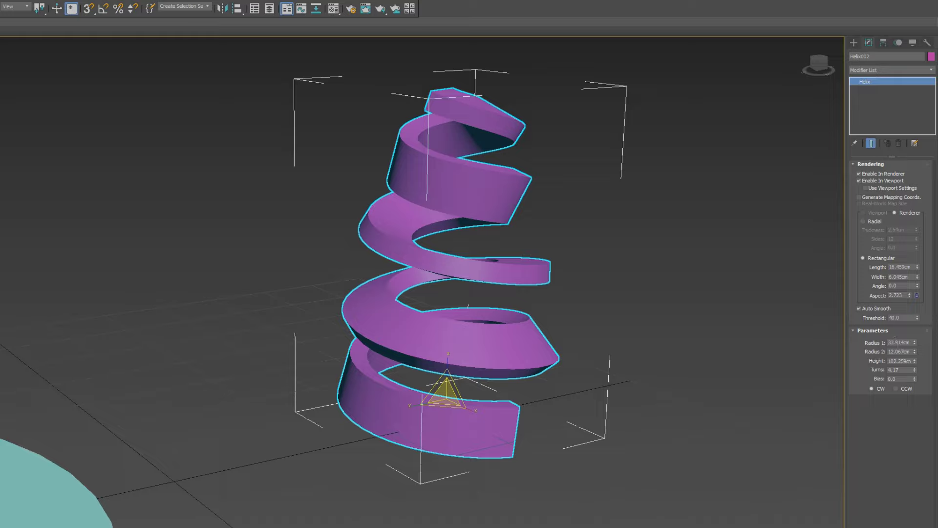
Set the helix to Radius 1 = 50 cm, Radius 2 = 50 cm, Height = 120 cm.
{"action": "double_click", "coordinate": [905, 342]}
{"action": "type", "text": "5000"}
{"action": "key", "text": "Tab"}
{"action": "type", "text": "5"}
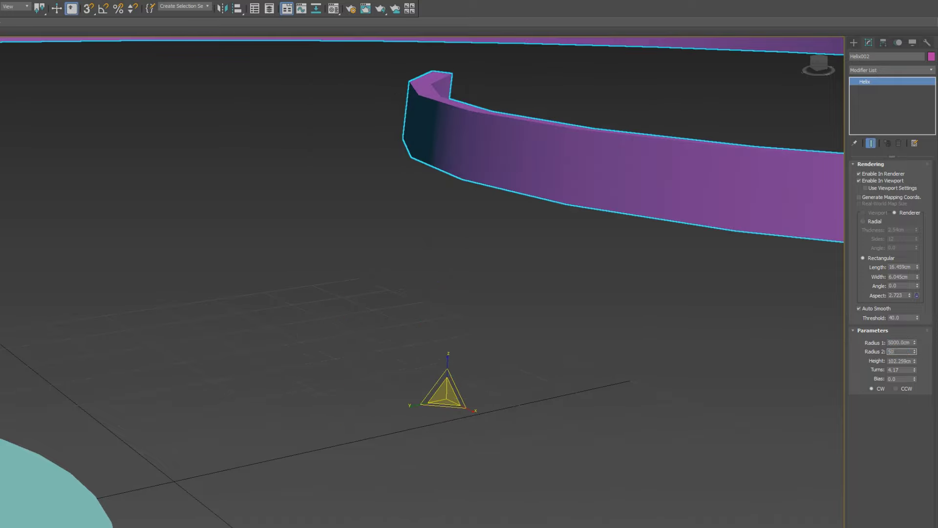
{"action": "key", "text": "Tab"}
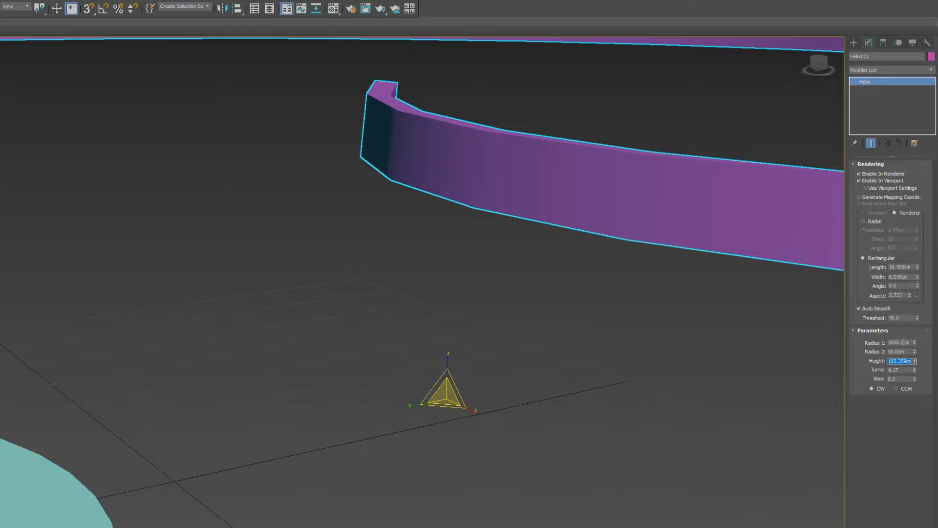
{"action": "type", "text": "50"}
{"action": "key", "text": "Tab"}
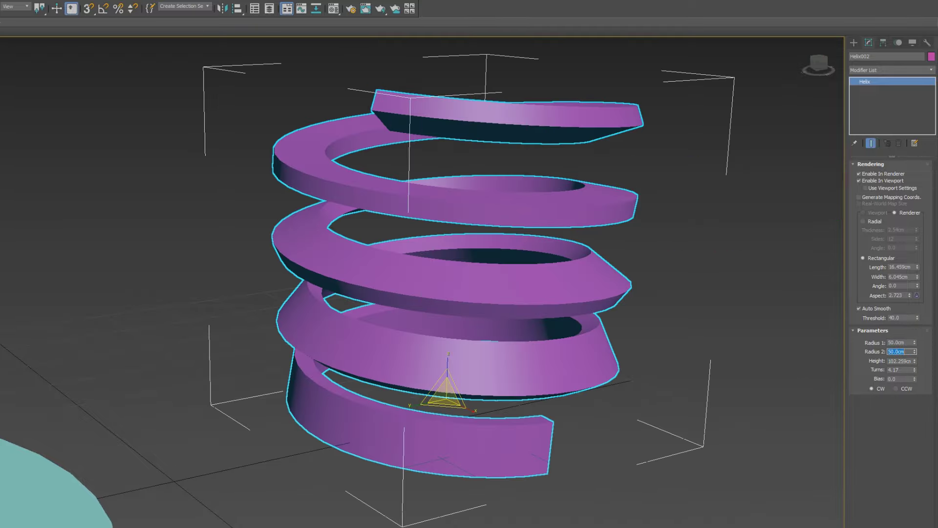
{"action": "key", "text": "Tab"}
{"action": "type", "text": "120"}
{"action": "key", "text": "Return"}
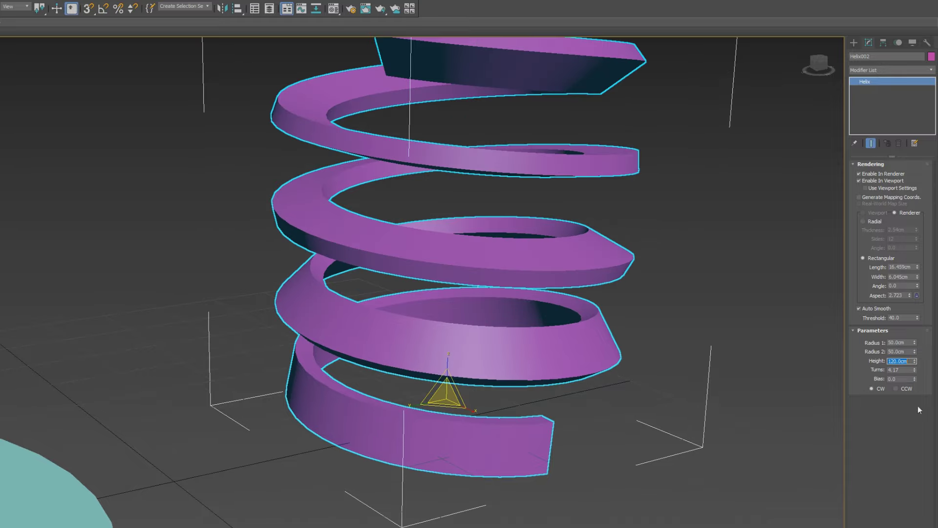
{"action": "middle_click_drag", "start_coordinate": [496, 243], "coordinate": [489, 318]}
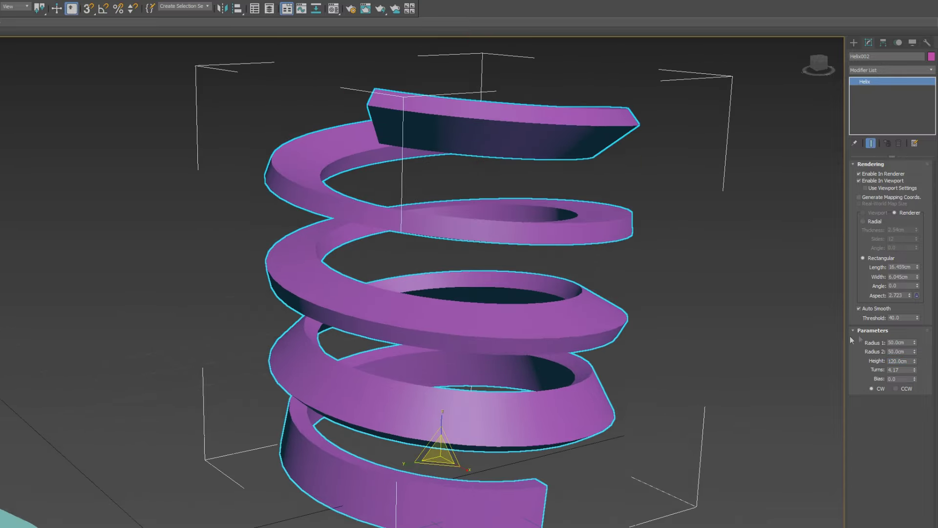
{"action": "mouse_move", "coordinate": [914, 371]}
{"action": "left_mouse_down"}
{"action": "mouse_move", "coordinate": [923, 322]}
{"action": "mouse_move", "coordinate": [915, 391]}
{"action": "mouse_move", "coordinate": [916, 369]}
{"action": "mouse_move", "coordinate": [915, 380]}
{"action": "left_mouse_up"}
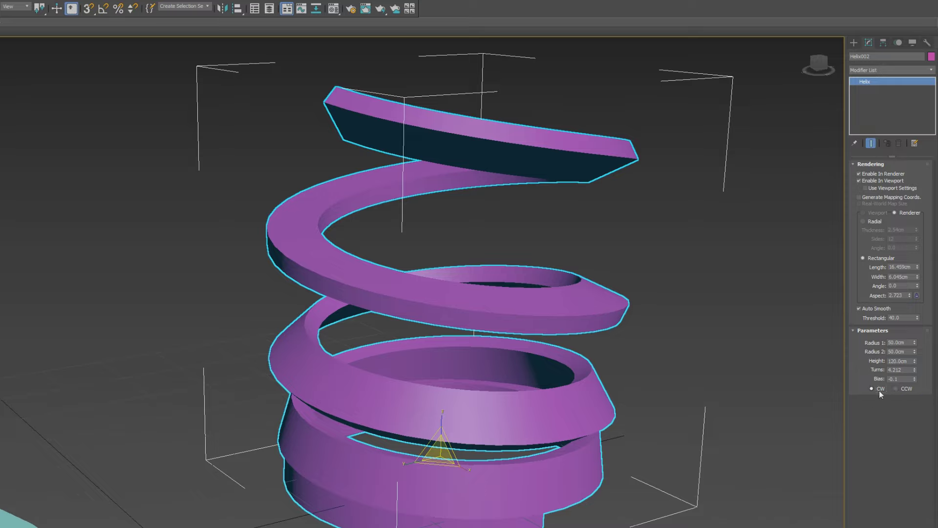
Try CCW winding on the helix, settle on CW, then deselect it.
{"action": "left_click", "coordinate": [897, 389]}
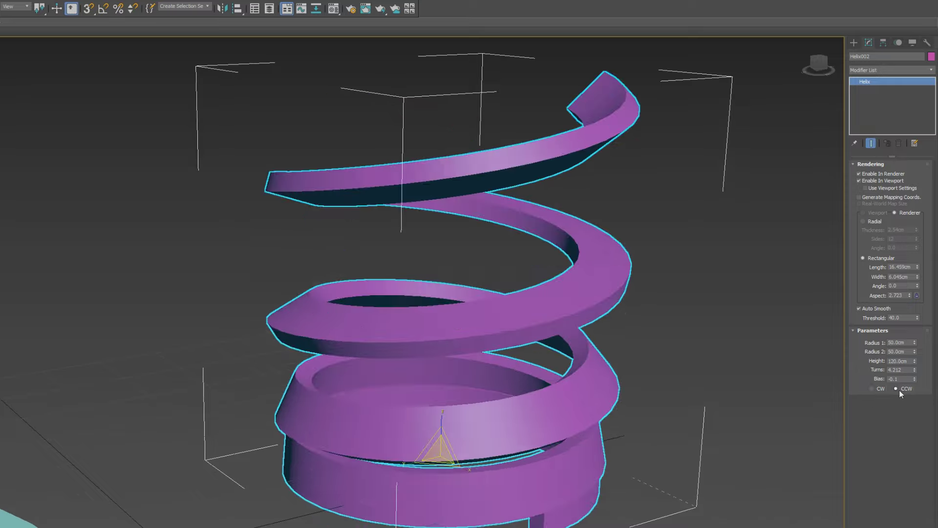
{"action": "left_click", "coordinate": [879, 389]}
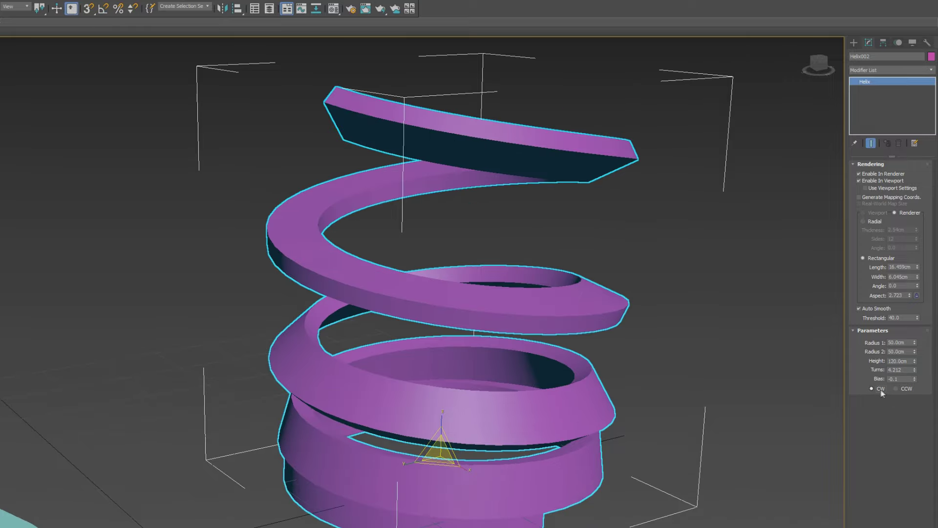
{"action": "left_click", "coordinate": [896, 389]}
{"action": "left_click", "coordinate": [872, 390]}
{"action": "left_click", "coordinate": [905, 389]}
{"action": "left_click", "coordinate": [872, 387]}
{"action": "left_click", "coordinate": [758, 417]}
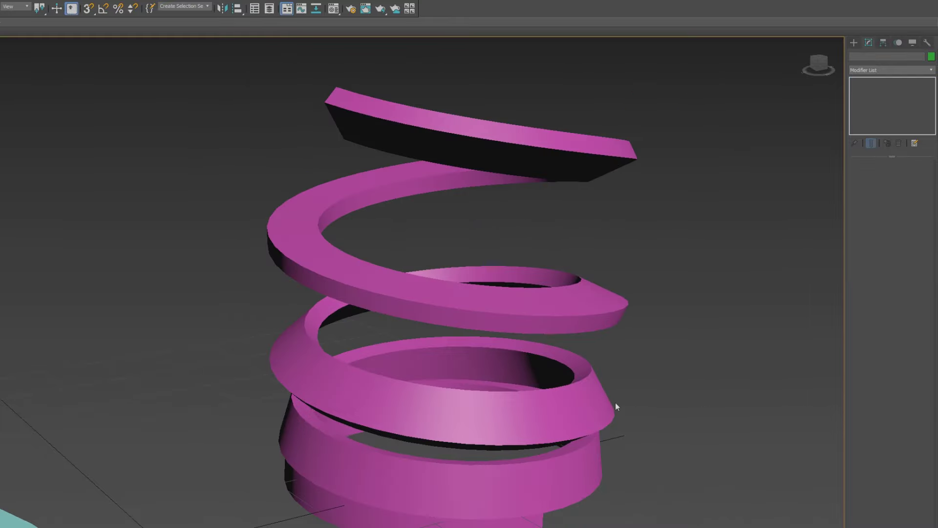
{"action": "scroll", "coordinate": [615, 402], "scroll_direction": "down", "scroll_amount": 10}
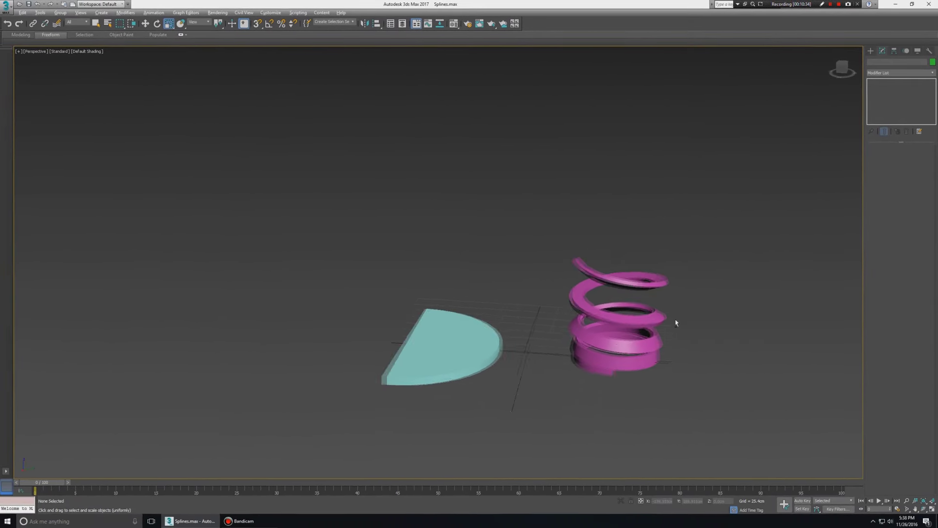
{"action": "middle_click_drag", "start_coordinate": [674, 323], "coordinate": [473, 319], "text": "alt"}
{"action": "scroll", "coordinate": [524, 306], "scroll_direction": "up", "scroll_amount": 5}
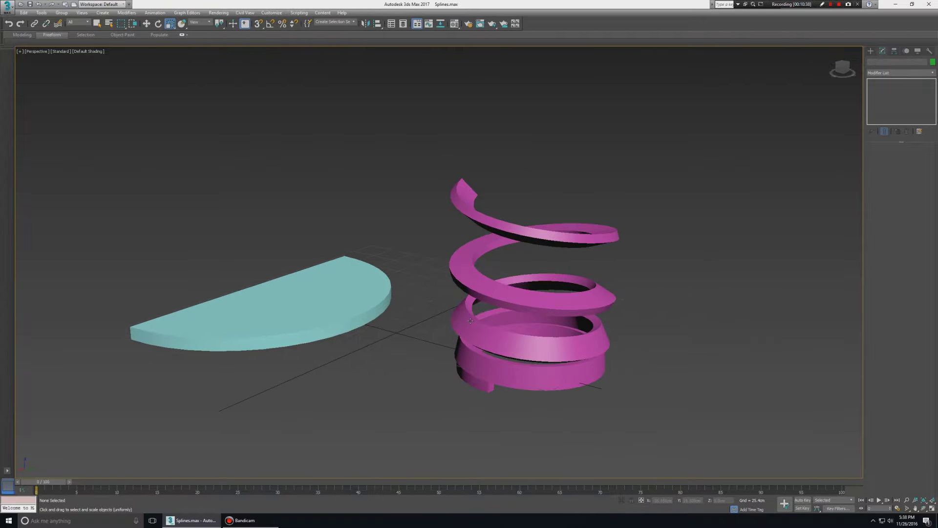
{"action": "scroll", "coordinate": [473, 320], "scroll_direction": "up", "scroll_amount": 3}
{"action": "scroll", "coordinate": [473, 322], "scroll_direction": "down", "scroll_amount": 3}
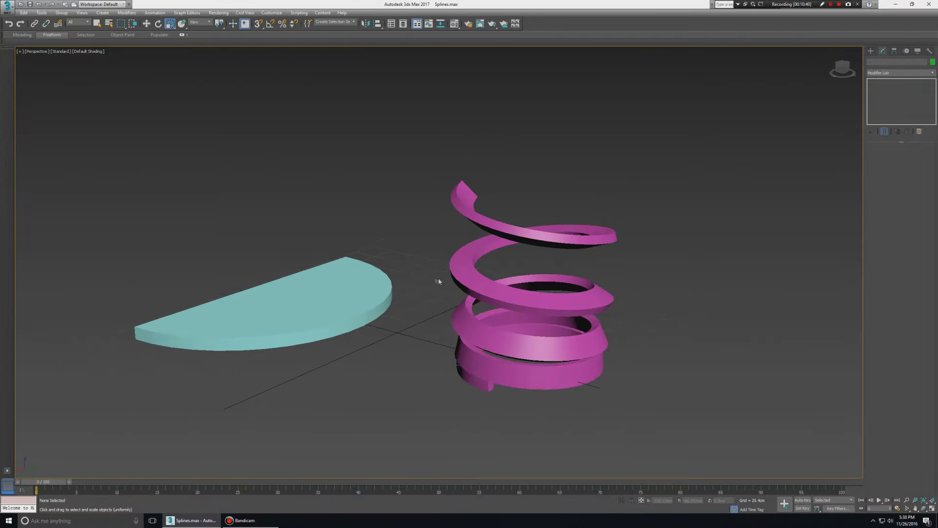